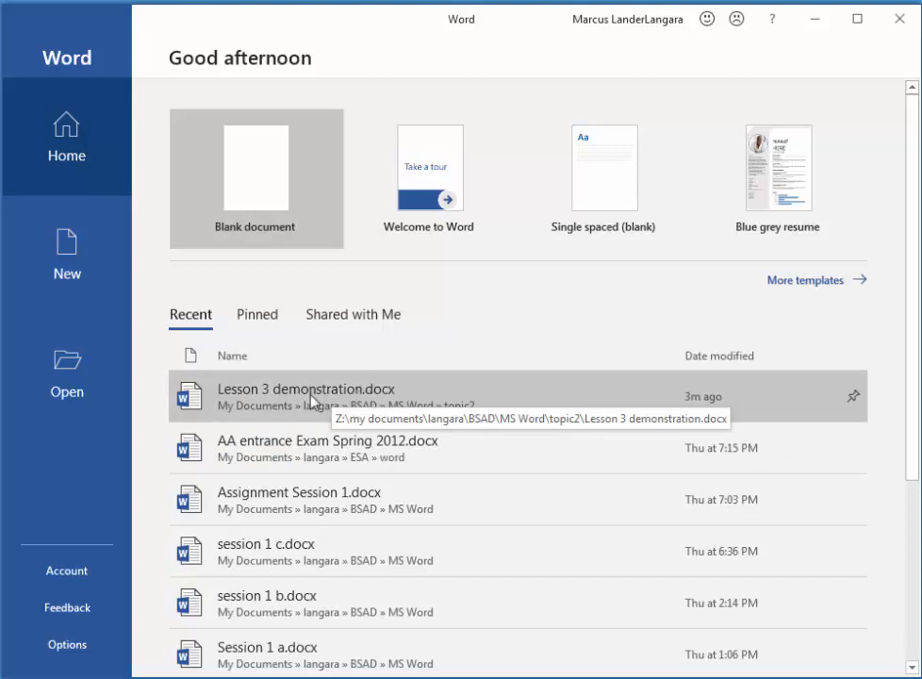
# - Open the recent document Lesson 3 demonstration.docx and close its Navigation pane
pyautogui.click(312, 401)
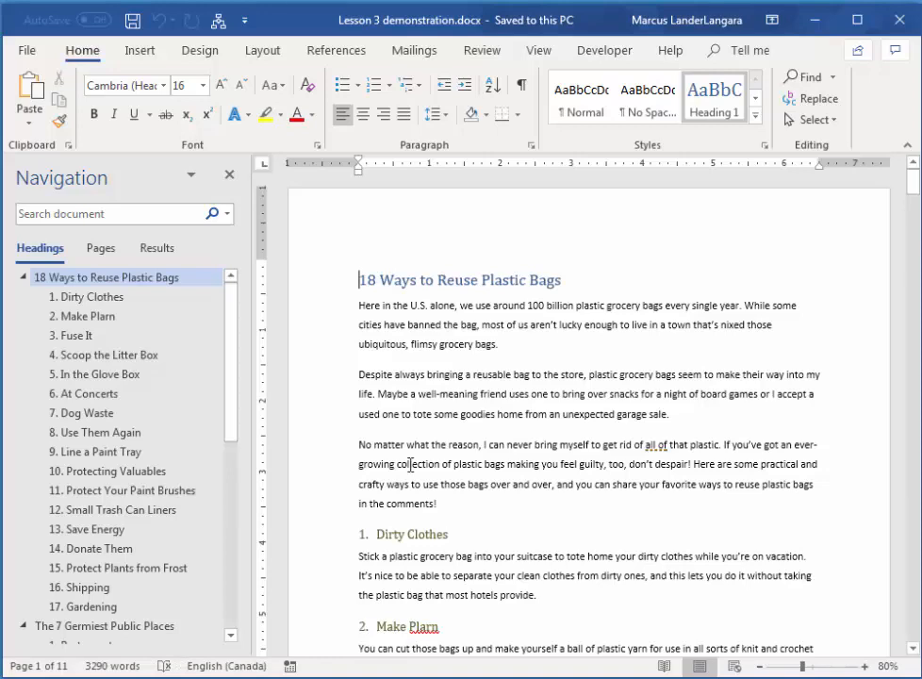
pyautogui.click(230, 174)
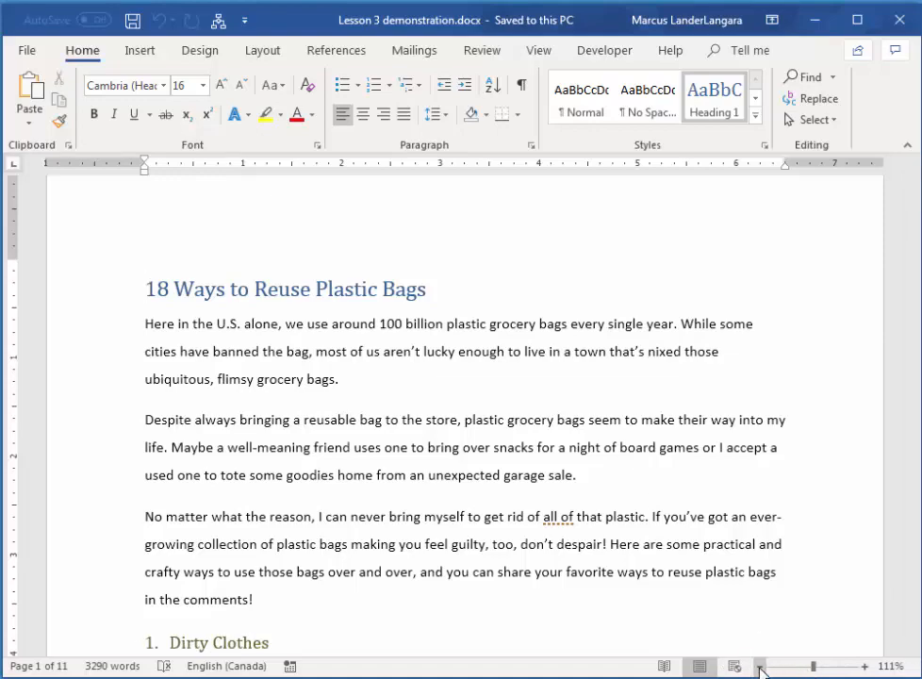
# - Zoom the document out to 10% to view several whole pages at once
pyautogui.click(759, 667)
pyautogui.click(759, 667)
pyautogui.click(759, 668)
pyautogui.click(759, 668)
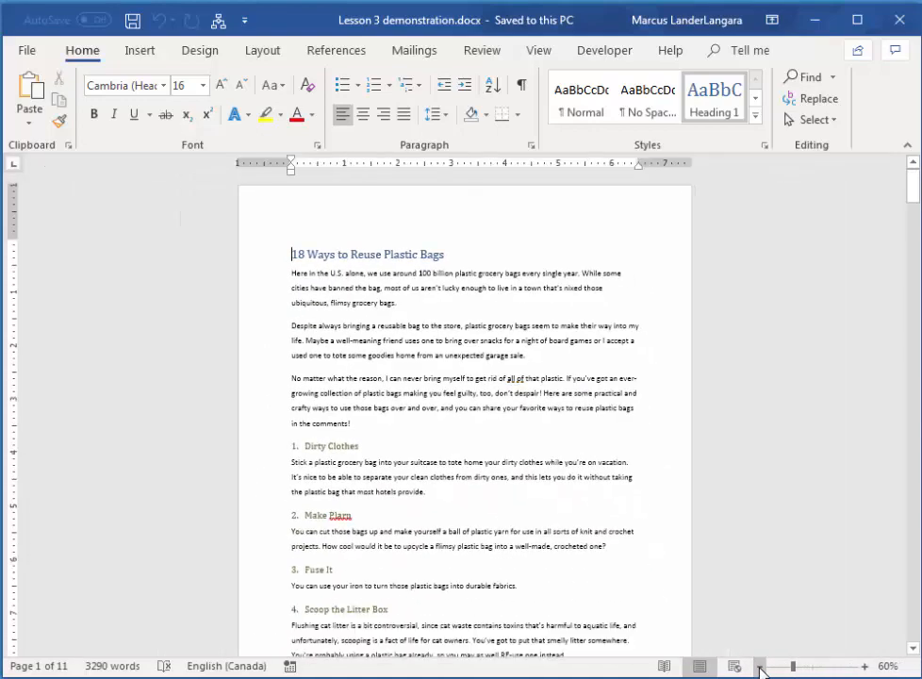
pyautogui.click(759, 668)
pyautogui.click(759, 667)
pyautogui.click(759, 668)
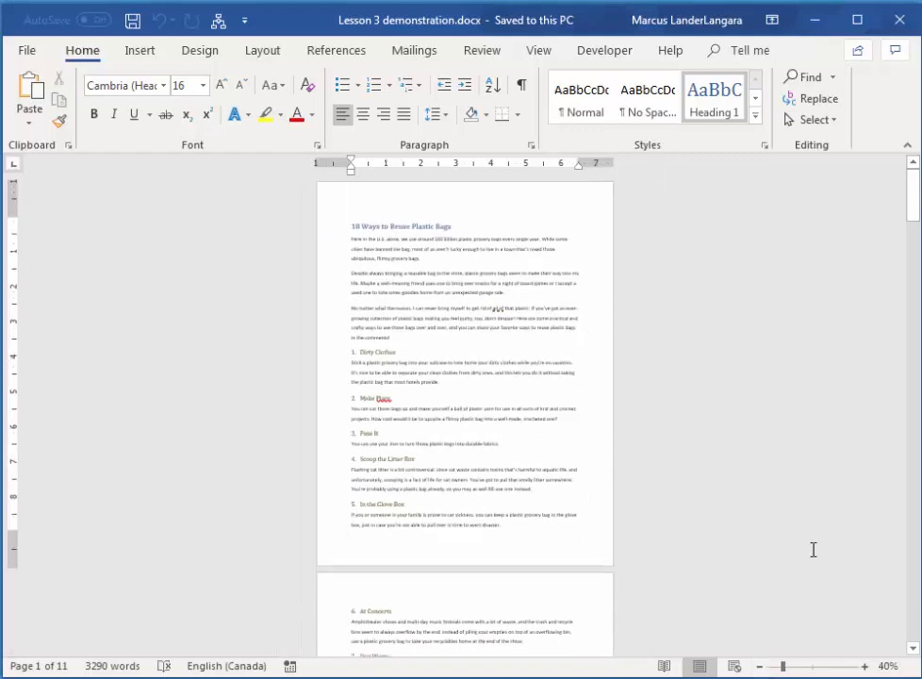
pyautogui.click(864, 667)
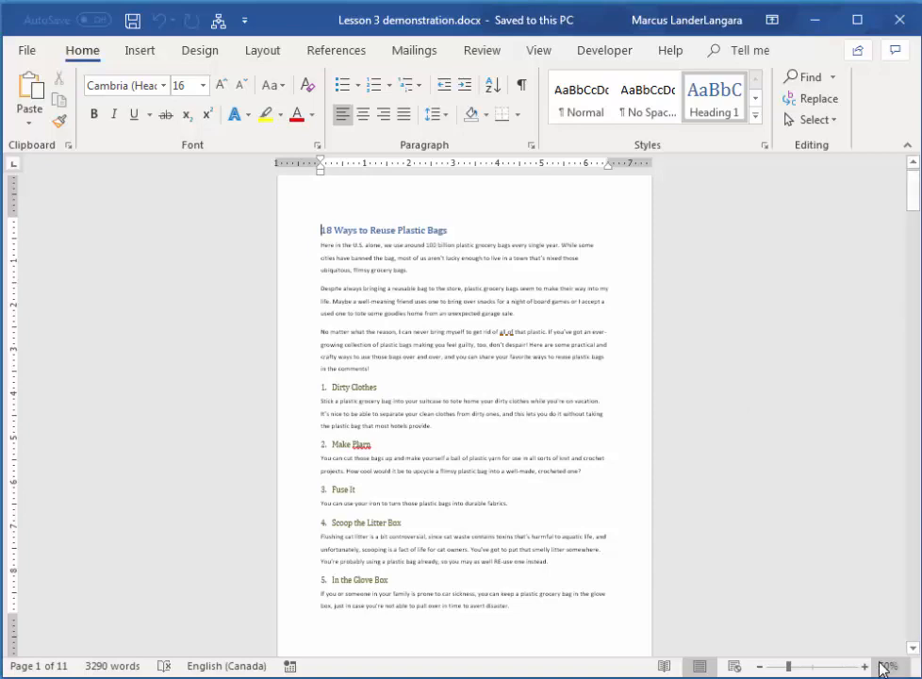
pyautogui.click(759, 667)
pyautogui.click(759, 667)
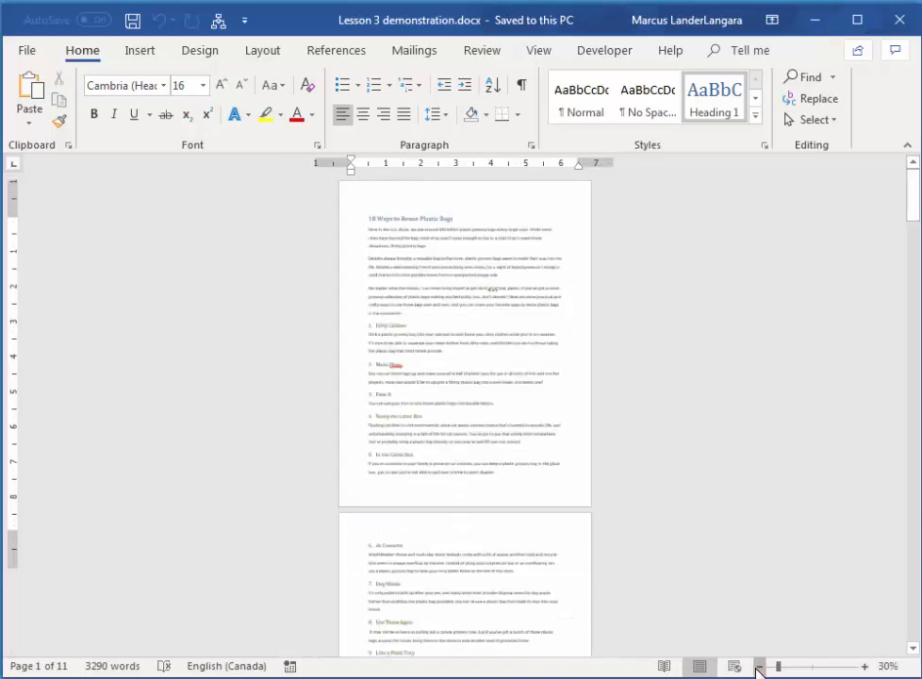
pyautogui.click(759, 666)
pyautogui.click(759, 667)
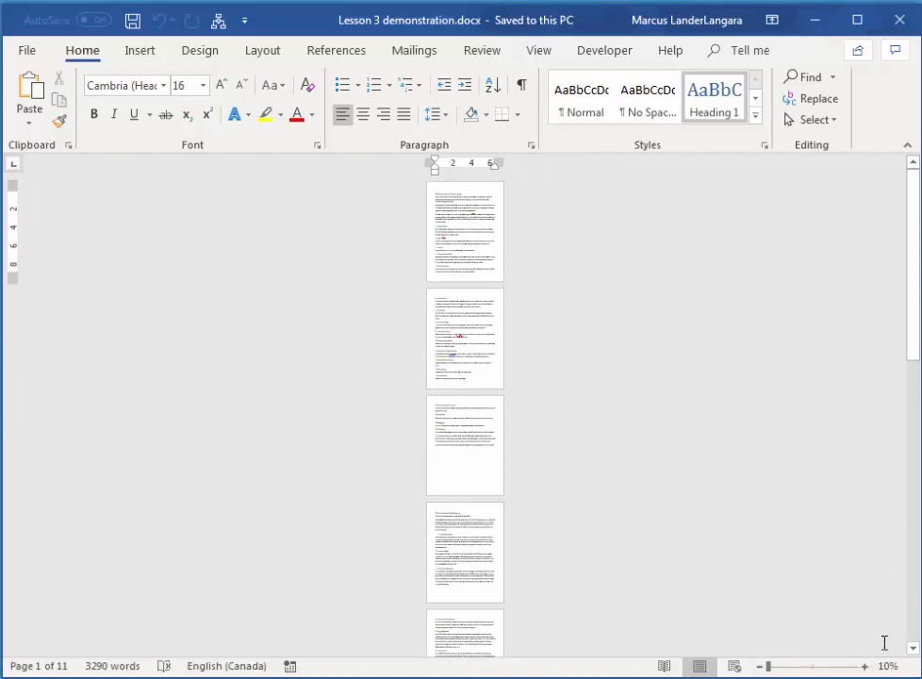
# - Zoom the document back in to 50%
pyautogui.click(863, 667)
pyautogui.click(863, 667)
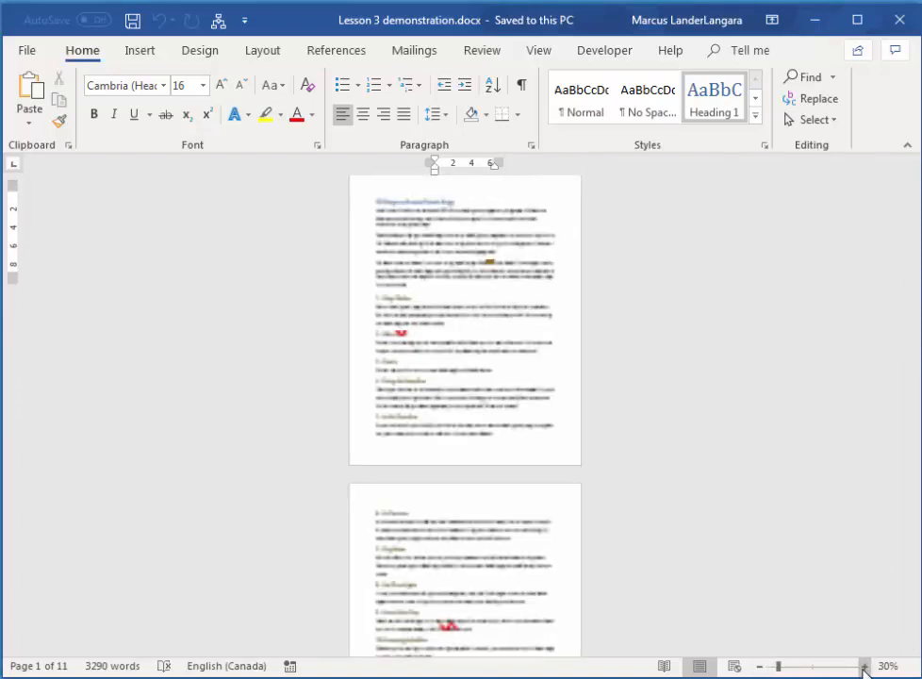
pyautogui.click(864, 667)
pyautogui.click(864, 668)
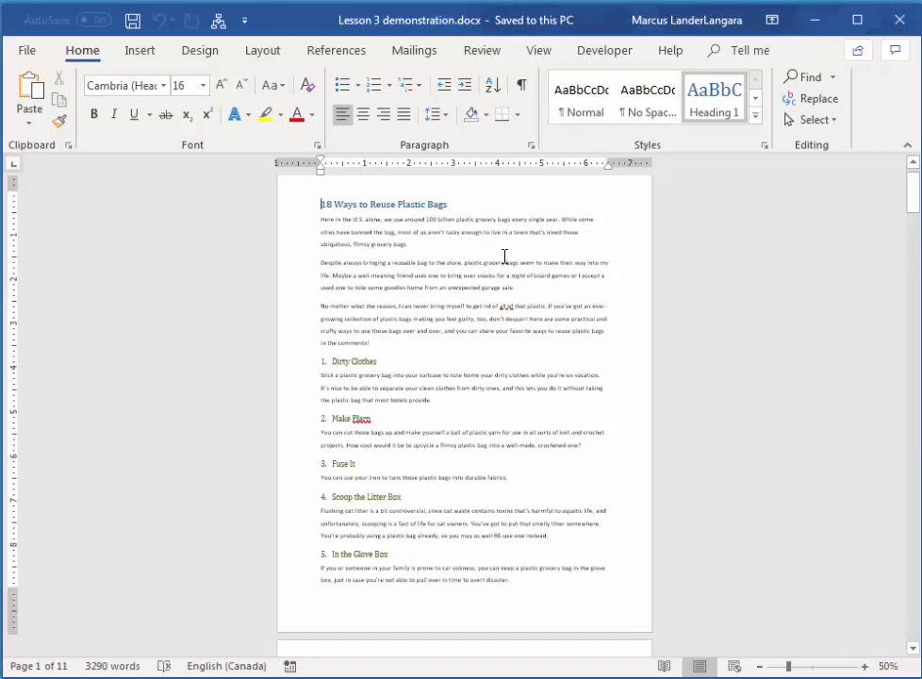
# - Apply the Wide margin preset, with 2" left and right margins, to the document
pyautogui.click(262, 53)
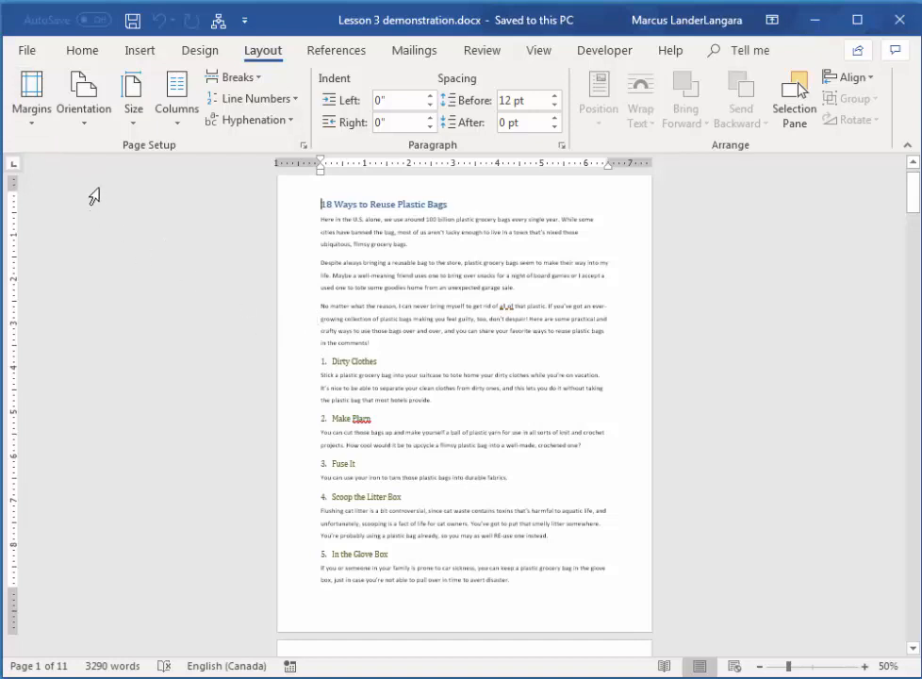
pyautogui.click(38, 130)
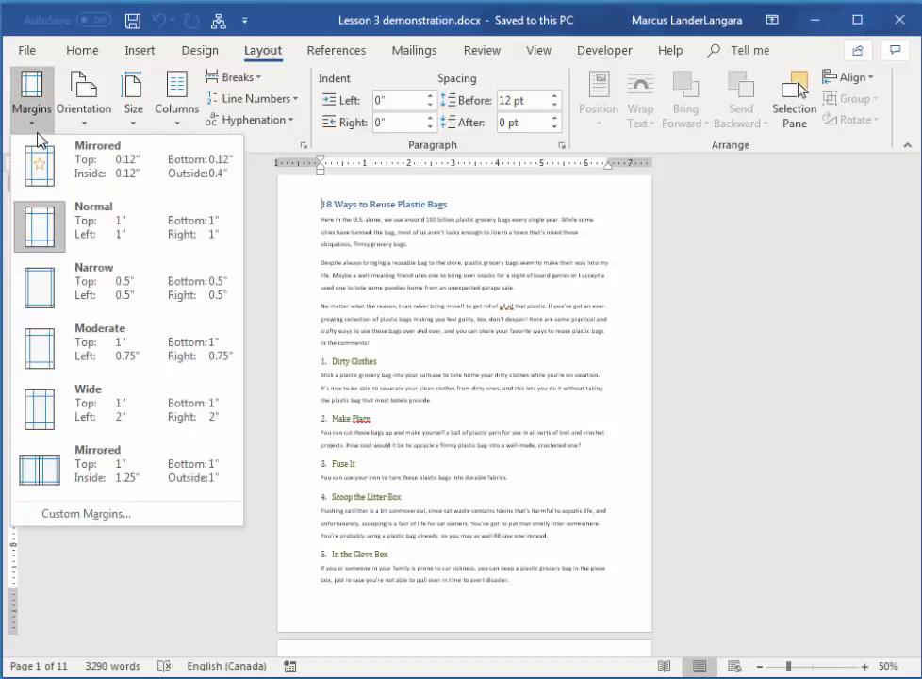
pyautogui.click(38, 412)
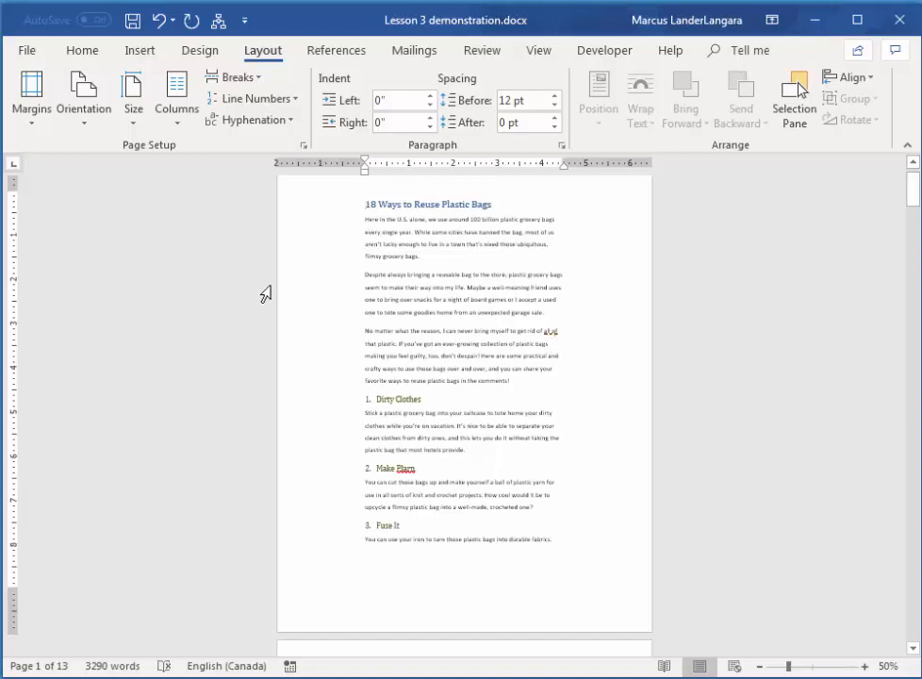
# - Apply the Narrow 0.5" margins, review the first page, and set the margins back to Normal
pyautogui.click(28, 126)
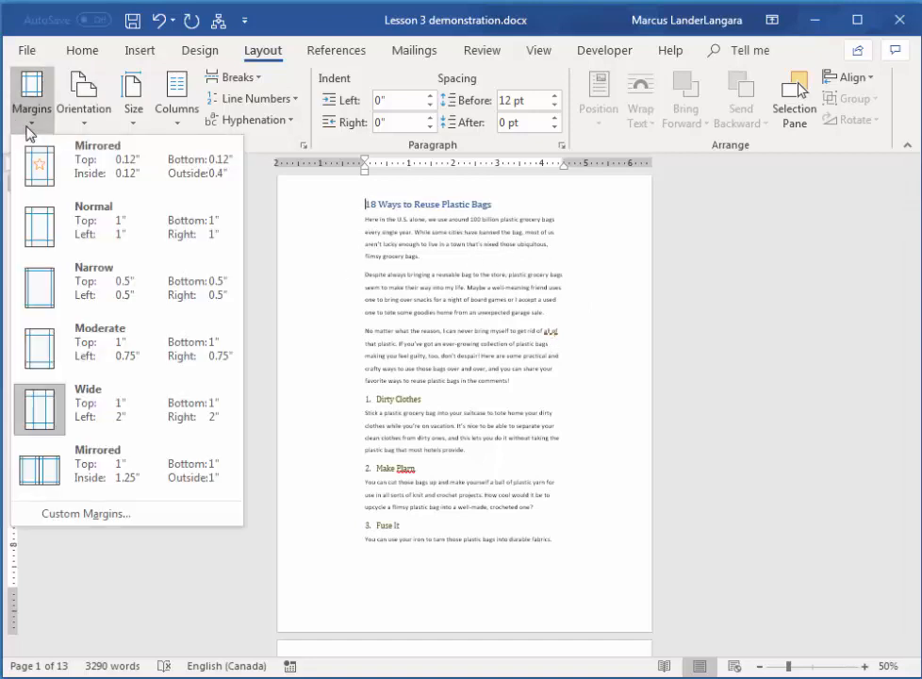
pyautogui.click(45, 300)
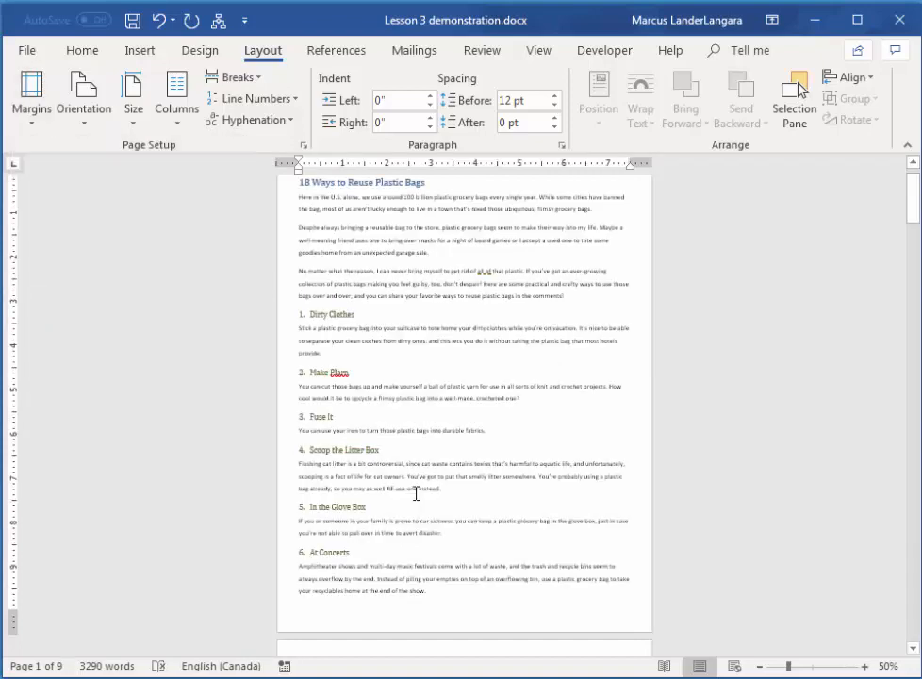
pyautogui.moveTo(912, 210); pyautogui.dragTo(912, 189)
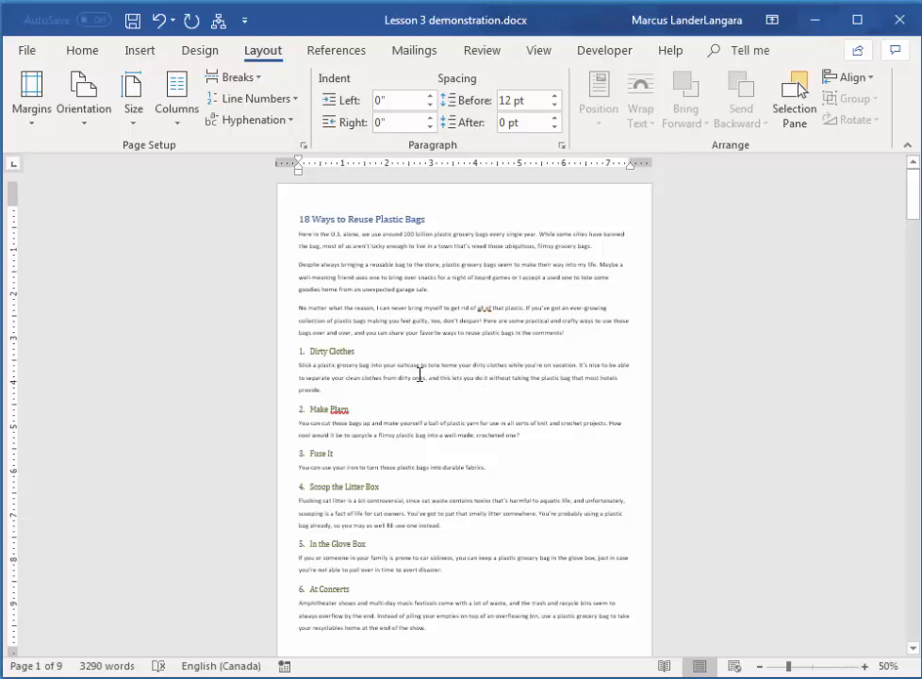
pyautogui.click(28, 131)
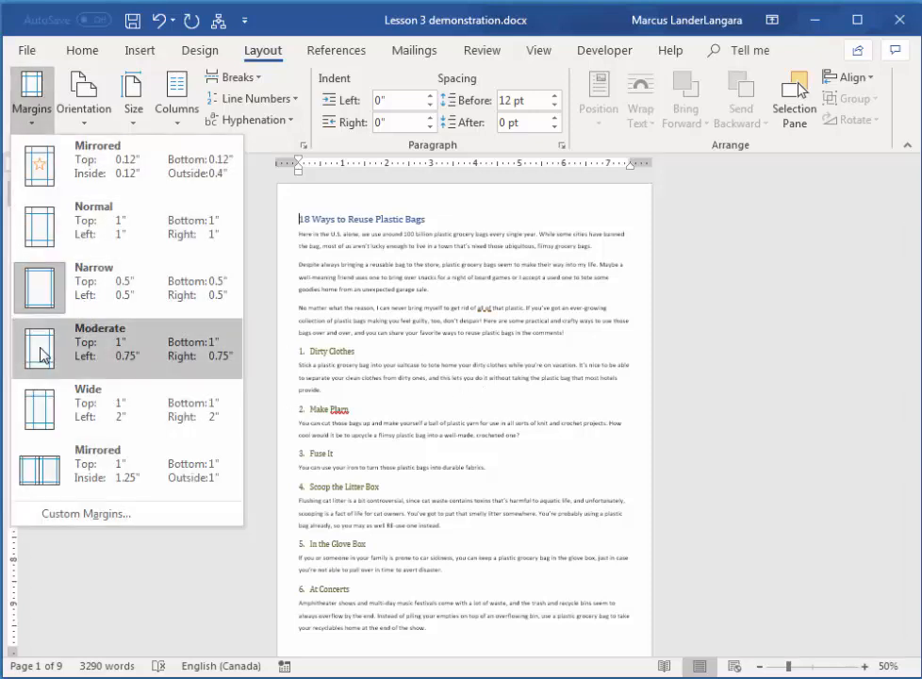
pyautogui.click(70, 220)
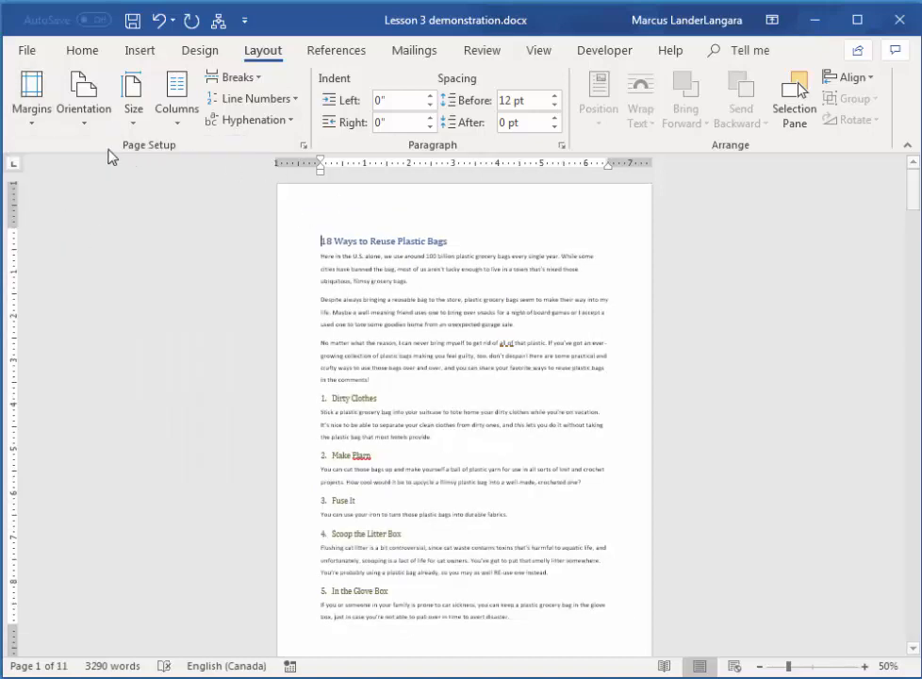
# - Try the Moderate margins with 0.75" sides, and return the document to Normal 1" margins
pyautogui.click(31, 113)
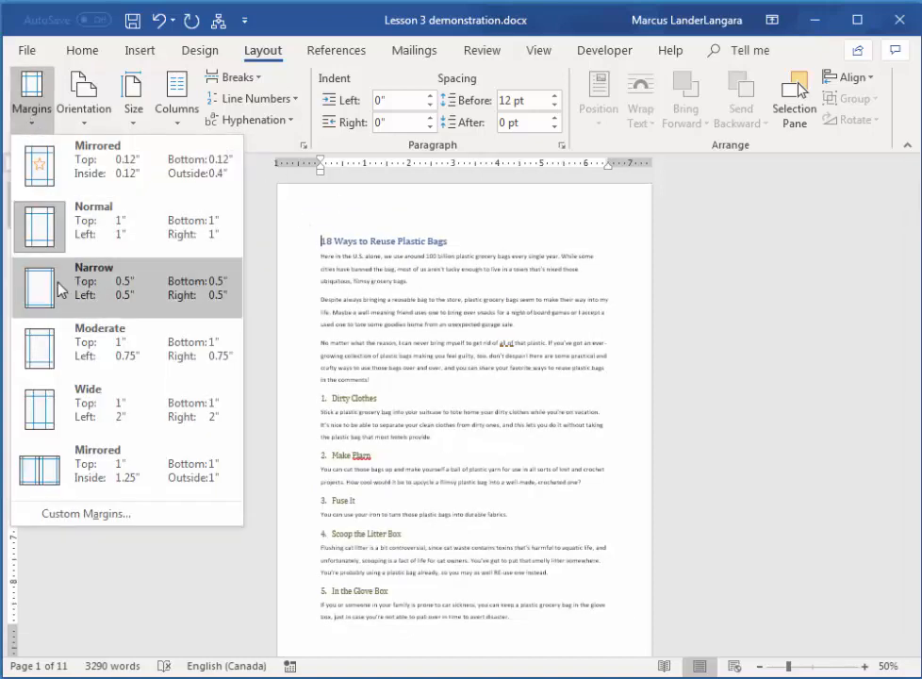
pyautogui.click(42, 341)
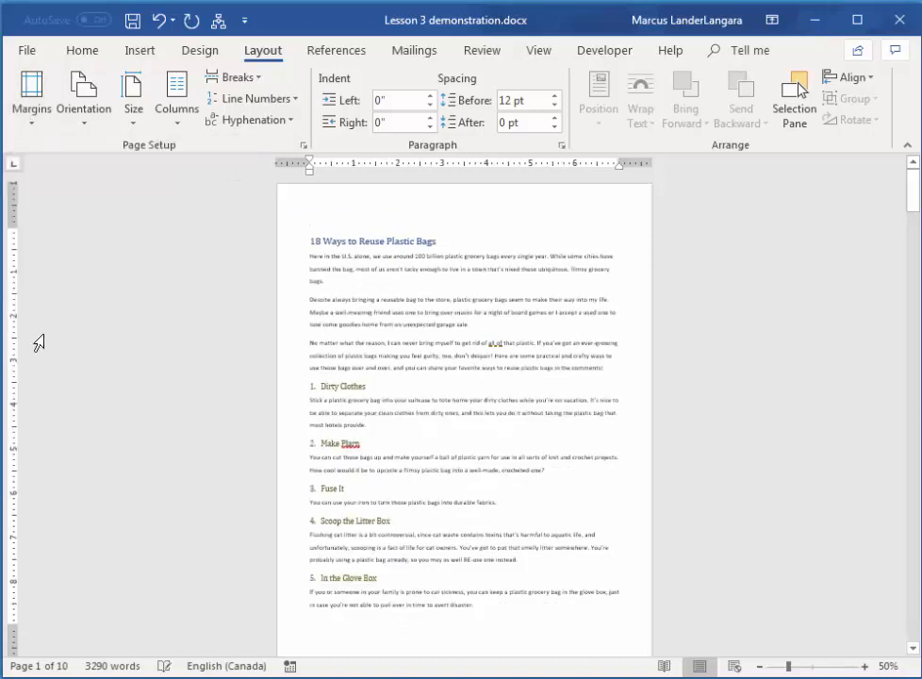
pyautogui.click(32, 120)
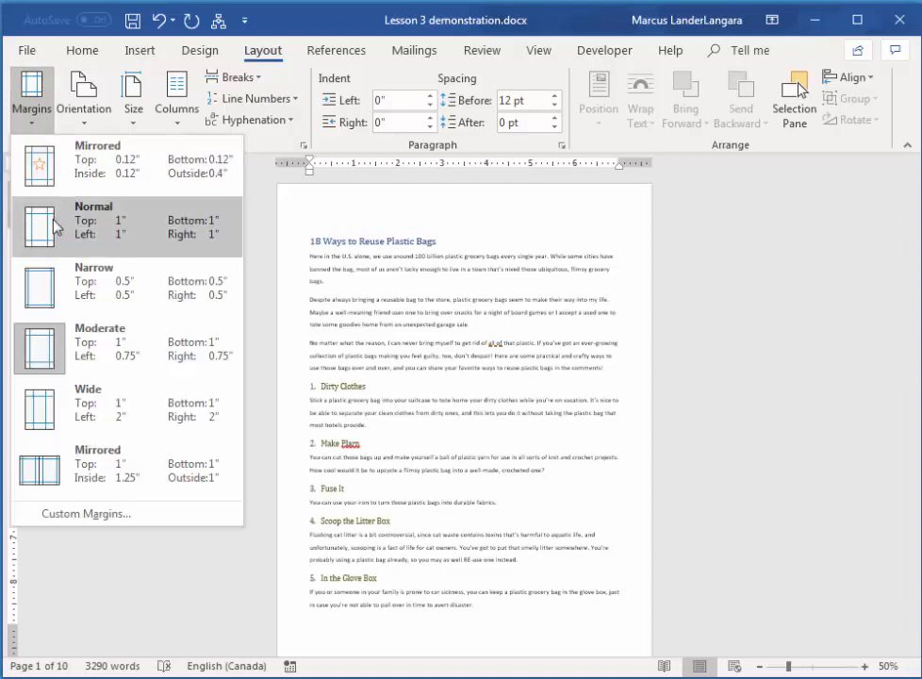
pyautogui.click(76, 221)
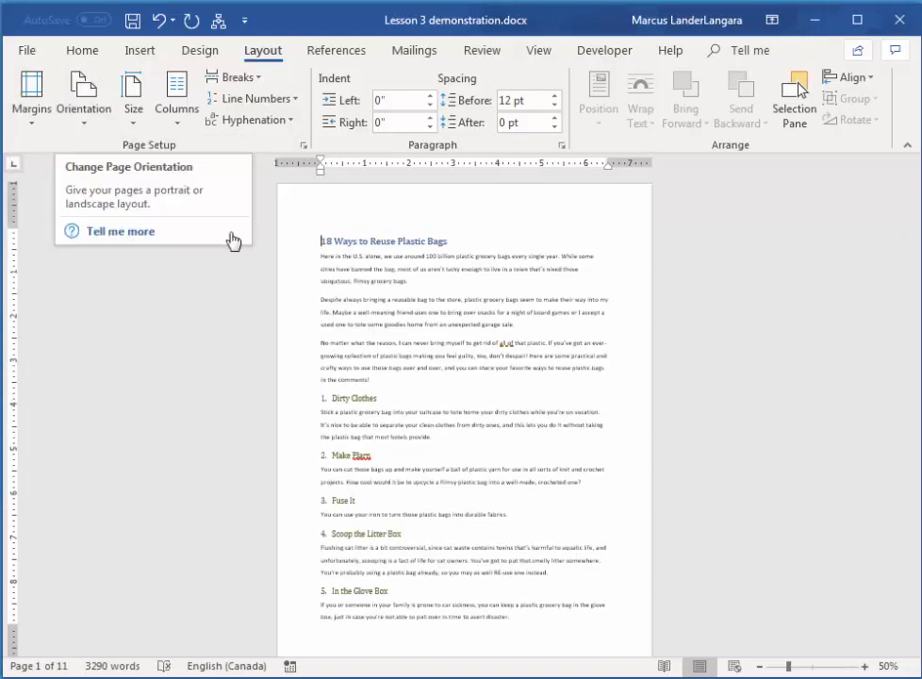
# - Switch the page orientation to Landscape and return it to Portrait
pyautogui.click(89, 131)
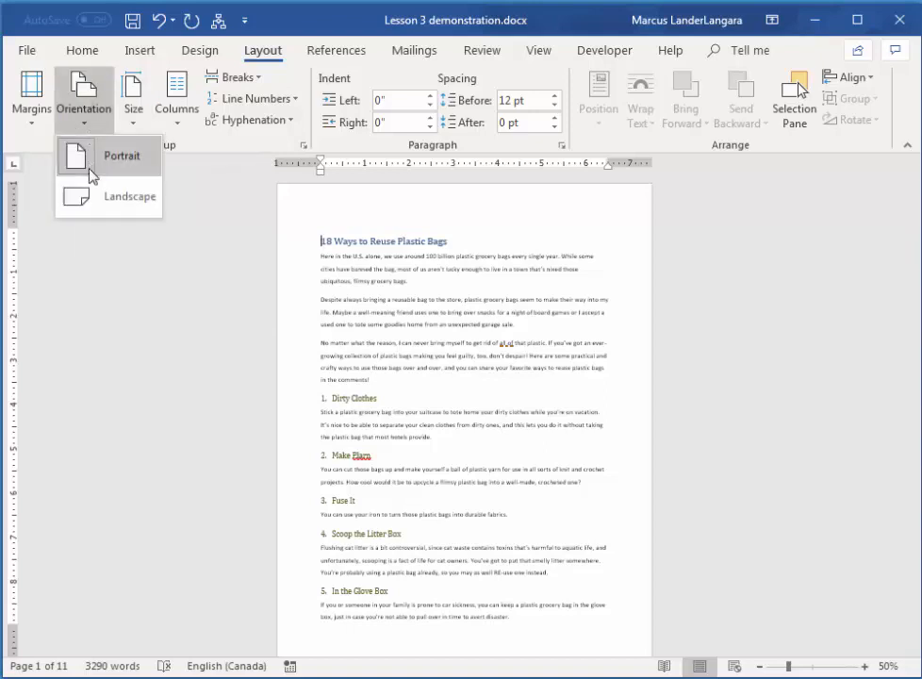
pyautogui.click(85, 207)
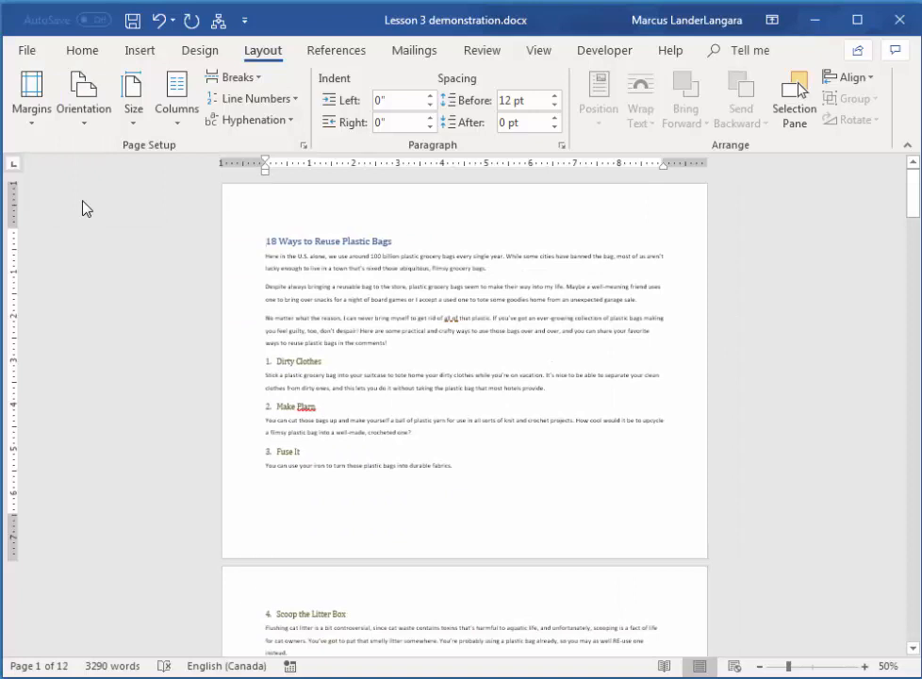
pyautogui.click(67, 97)
pyautogui.click(68, 120)
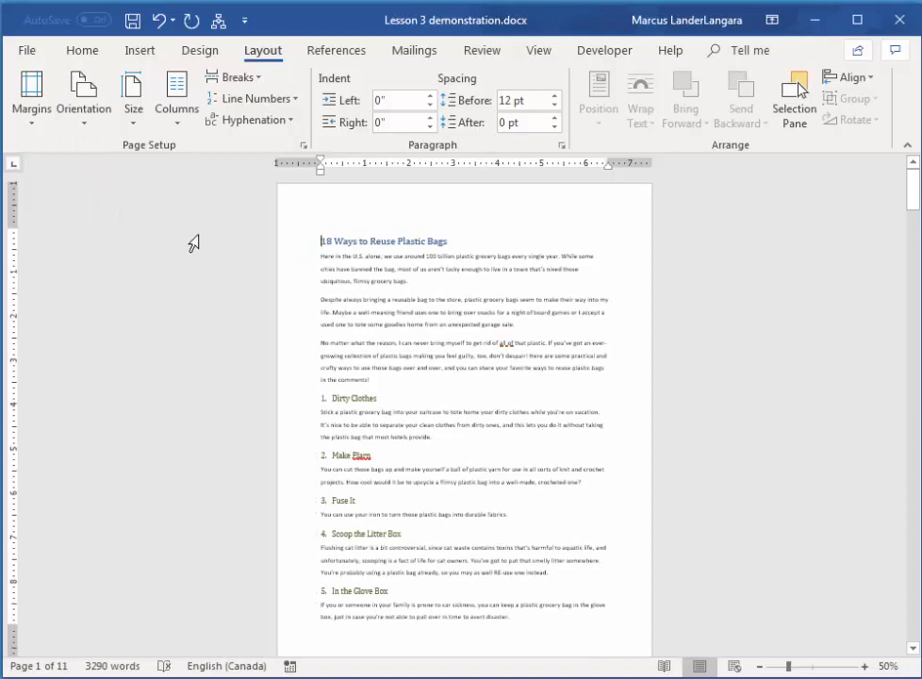
# - Change the paper size to Legal, 8.5" x 14", and look over the first page
pyautogui.click(133, 113)
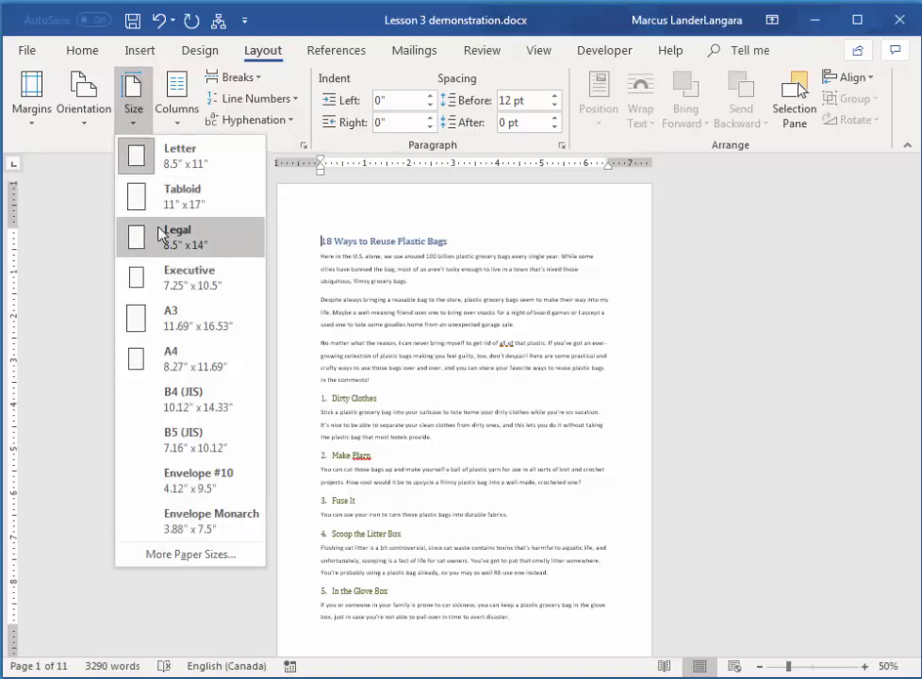
pyautogui.click(144, 243)
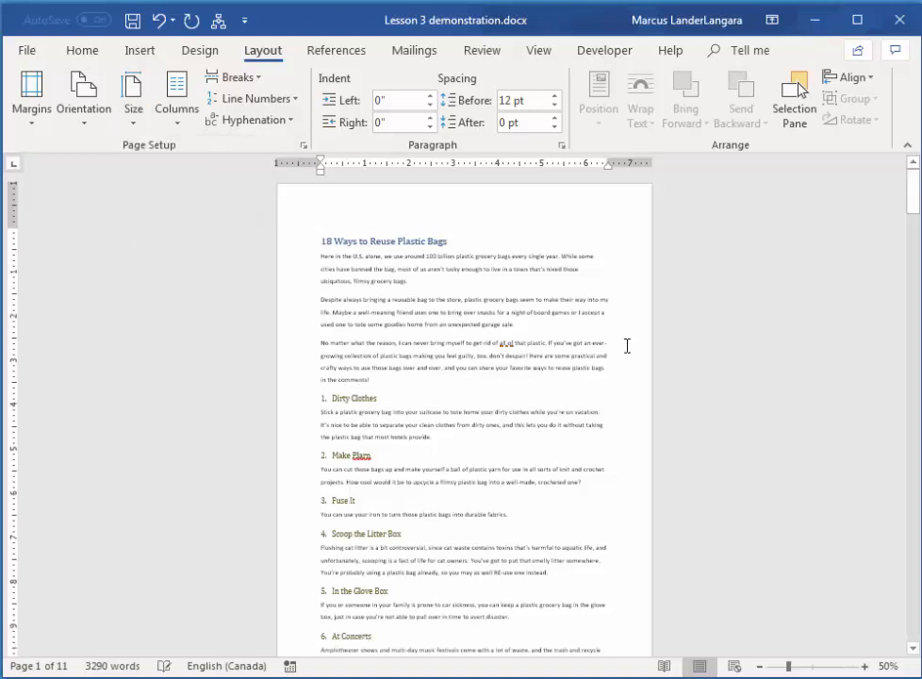
pyautogui.moveTo(914, 198)
pyautogui.mouseDown()
pyautogui.moveTo(912, 279)
pyautogui.moveTo(902, 197)
pyautogui.moveTo(908, 206)
pyautogui.mouseUp()
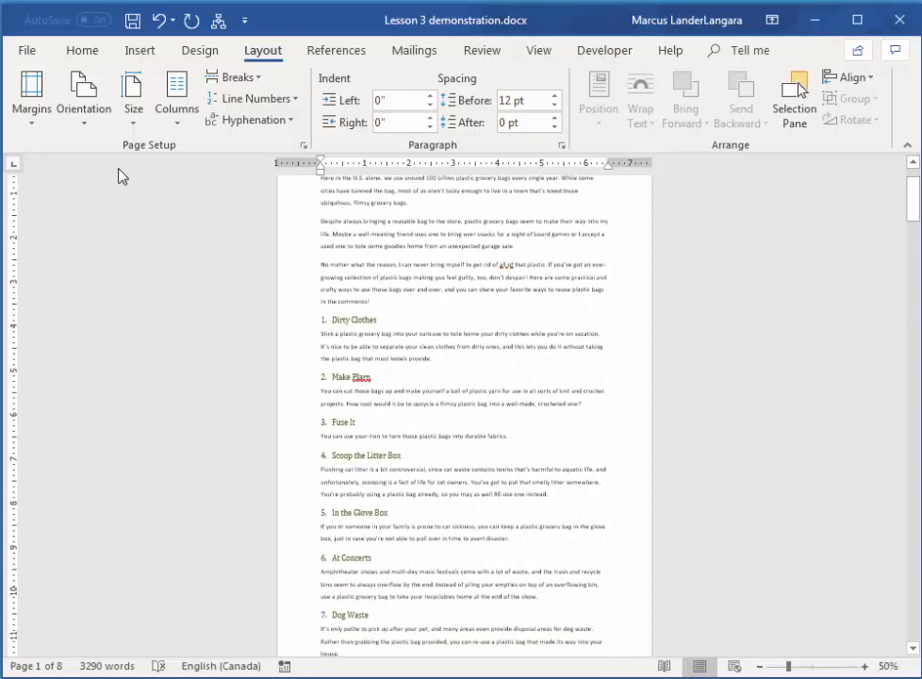
# - Change the paper size to Tabloid, 11" x 17", and return to the start of the document
pyautogui.click(132, 121)
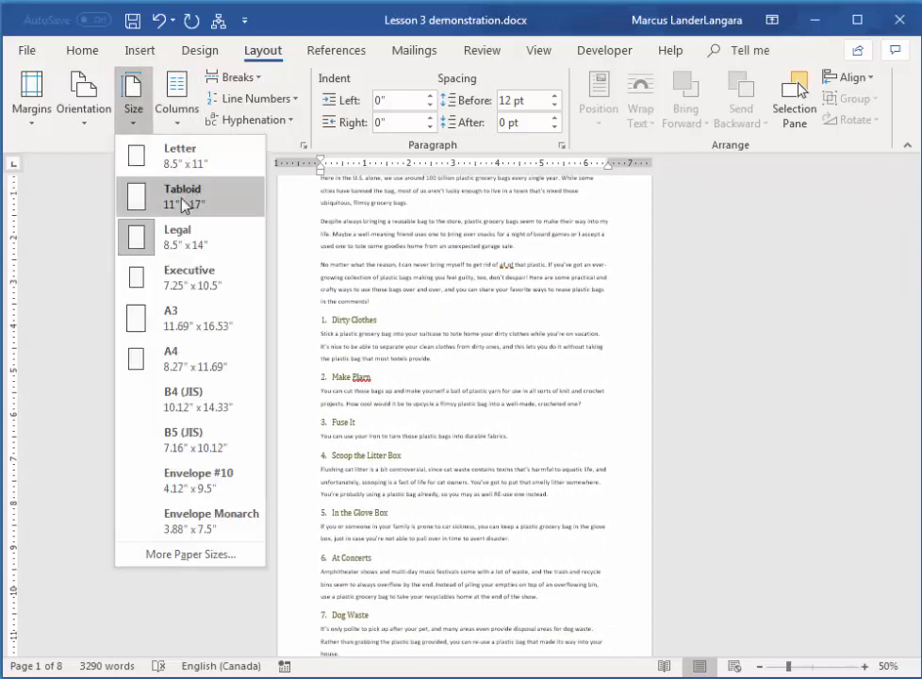
pyautogui.click(183, 198)
pyautogui.moveTo(915, 218); pyautogui.dragTo(916, 192)
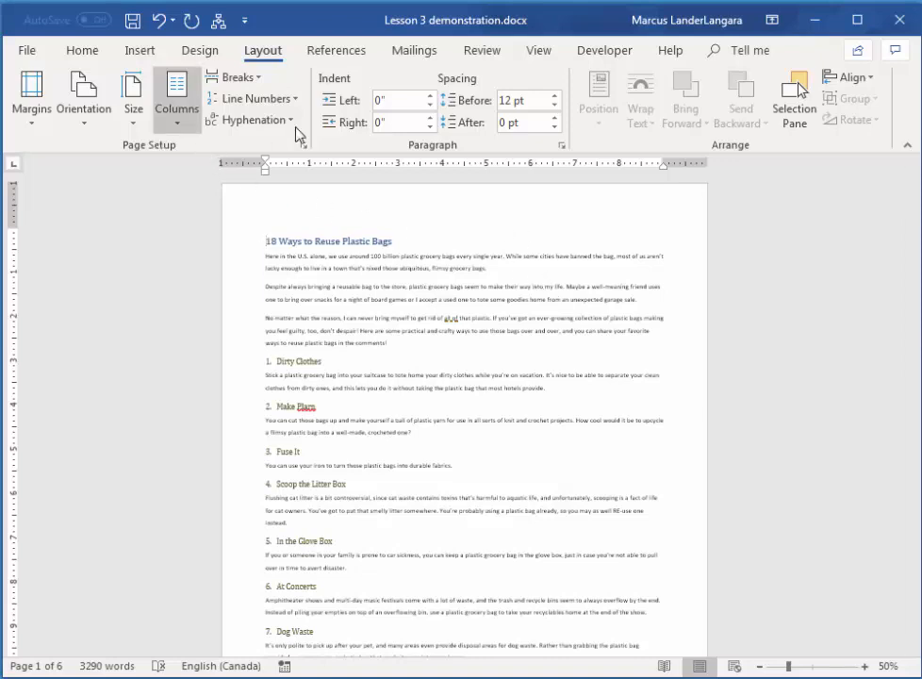
# - Open the additional paper size settings and lower the paper width stepwise to 8.9"
pyautogui.click(134, 124)
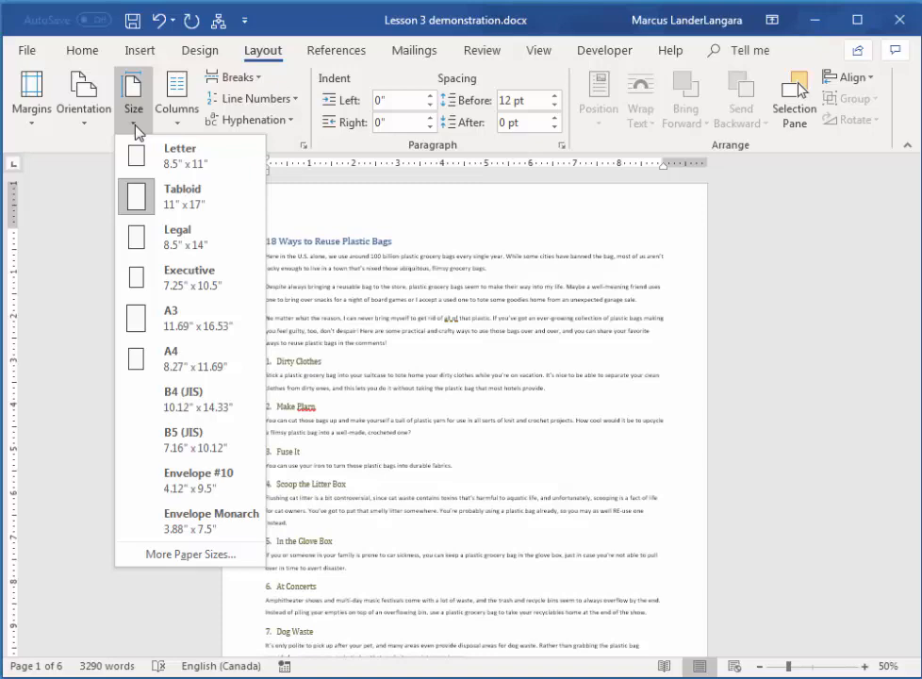
pyautogui.click(179, 555)
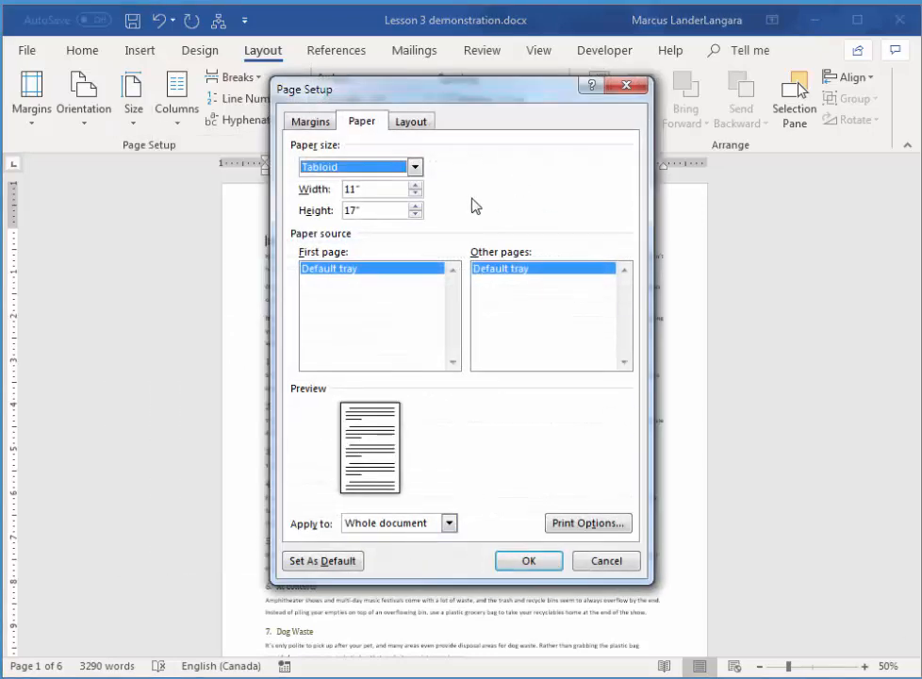
pyautogui.click(415, 193)
pyautogui.click(414, 194)
pyautogui.click(415, 193)
pyautogui.click(415, 193)
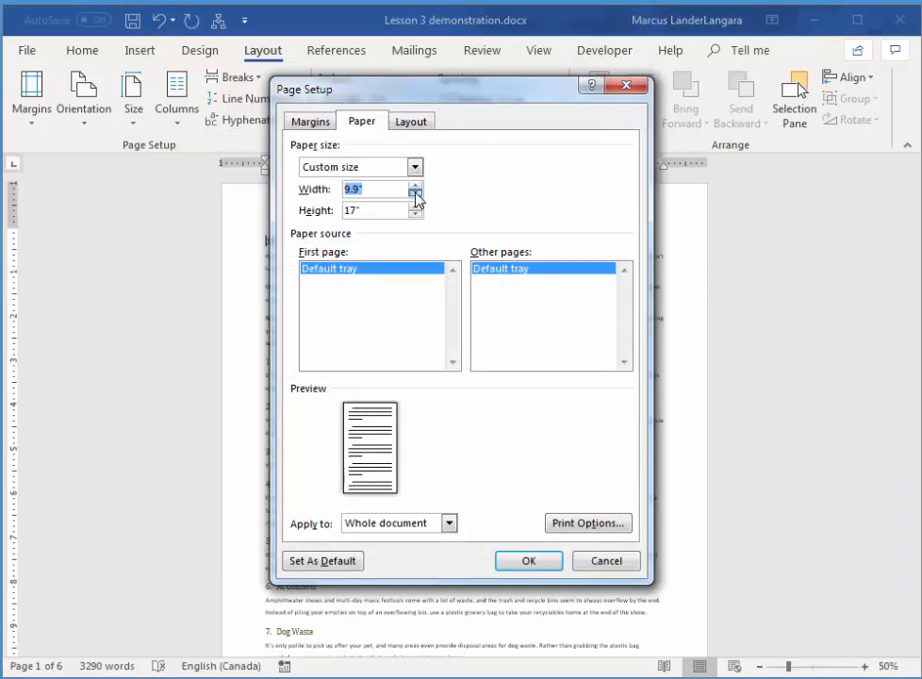
pyautogui.click(414, 193)
pyautogui.click(415, 193)
pyautogui.click(415, 193)
pyautogui.click(415, 193)
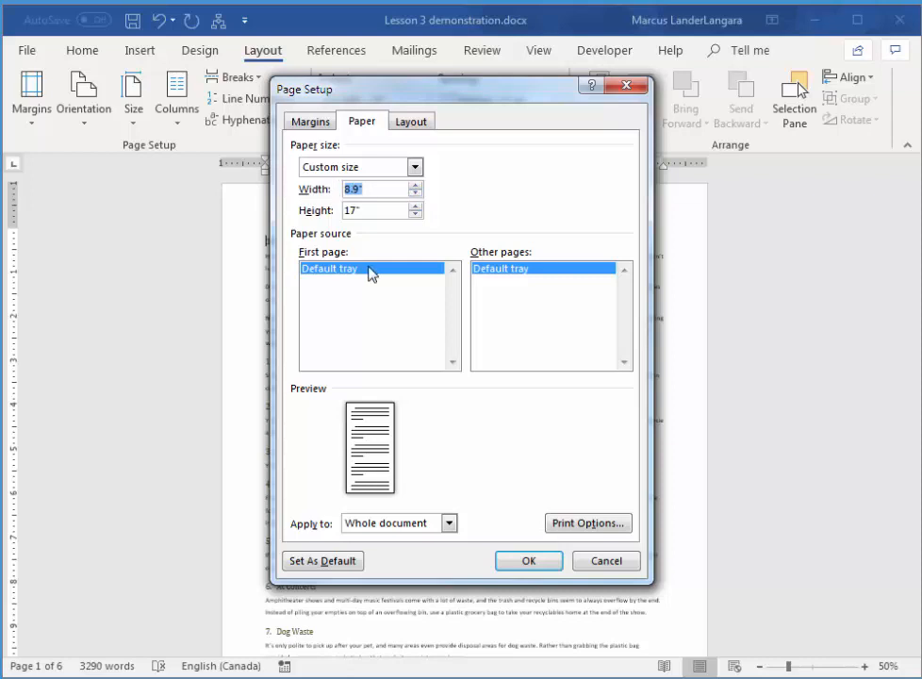
# - Enter 4.5" as the custom paper width and correct it to 4.25"
pyautogui.write('4.5')
pyautogui.press('Tab')
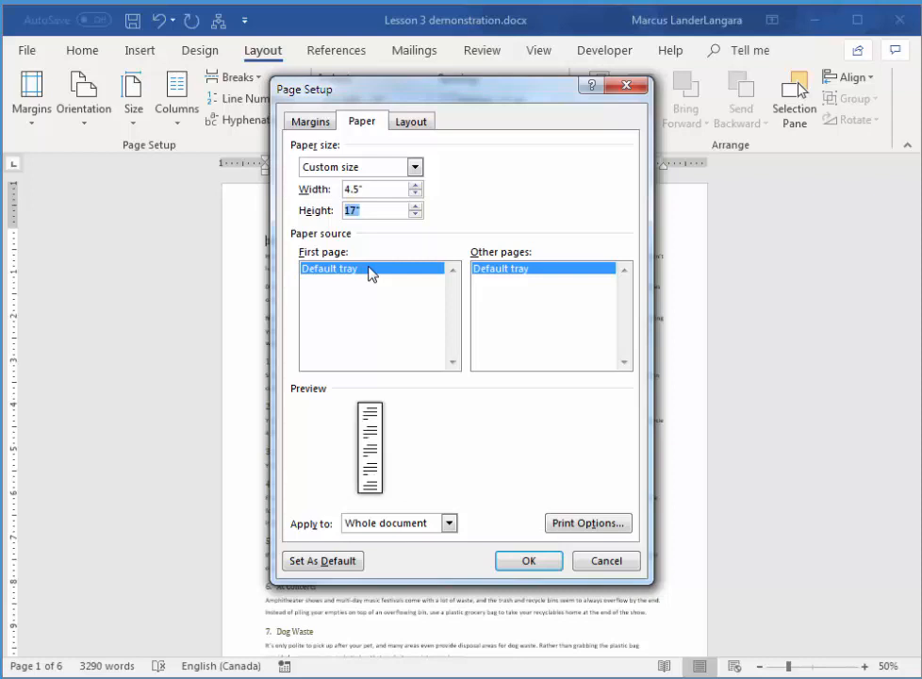
pyautogui.click(351, 189)
pyautogui.click(358, 191)
pyautogui.press('Delete')
pyautogui.write('""')
pyautogui.press('Tab')
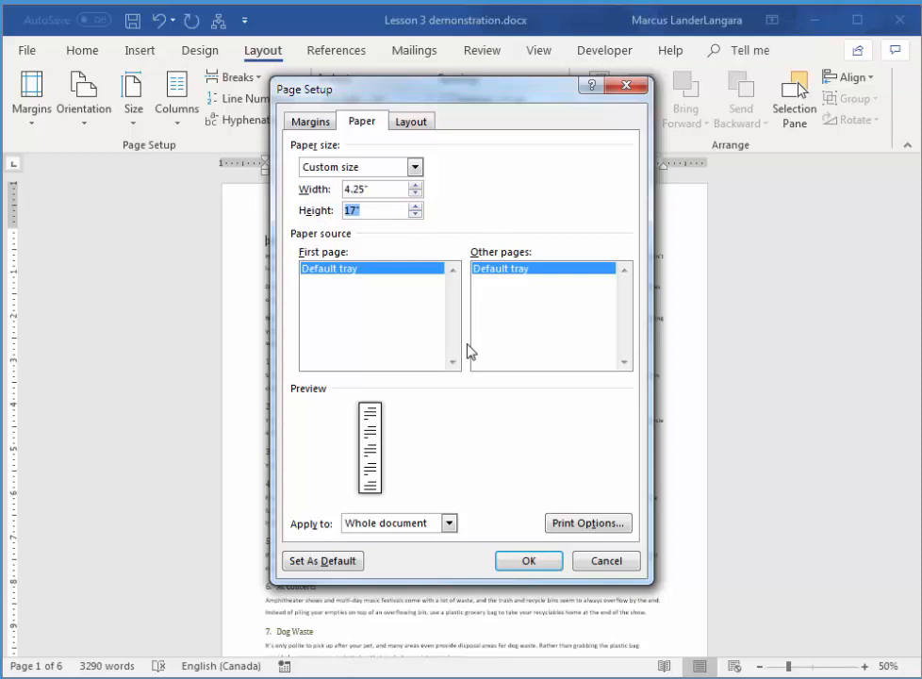
# - Set the custom paper height to 5.5", apply the size to the whole document and look over the first pages
pyautogui.write('5.5"')
pyautogui.press('Tab')
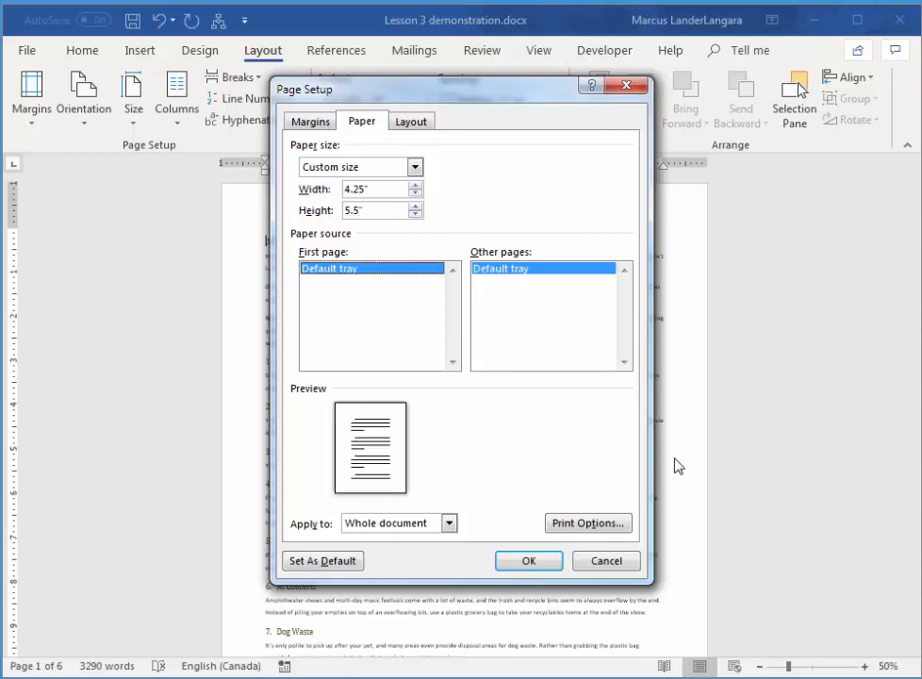
pyautogui.click(534, 563)
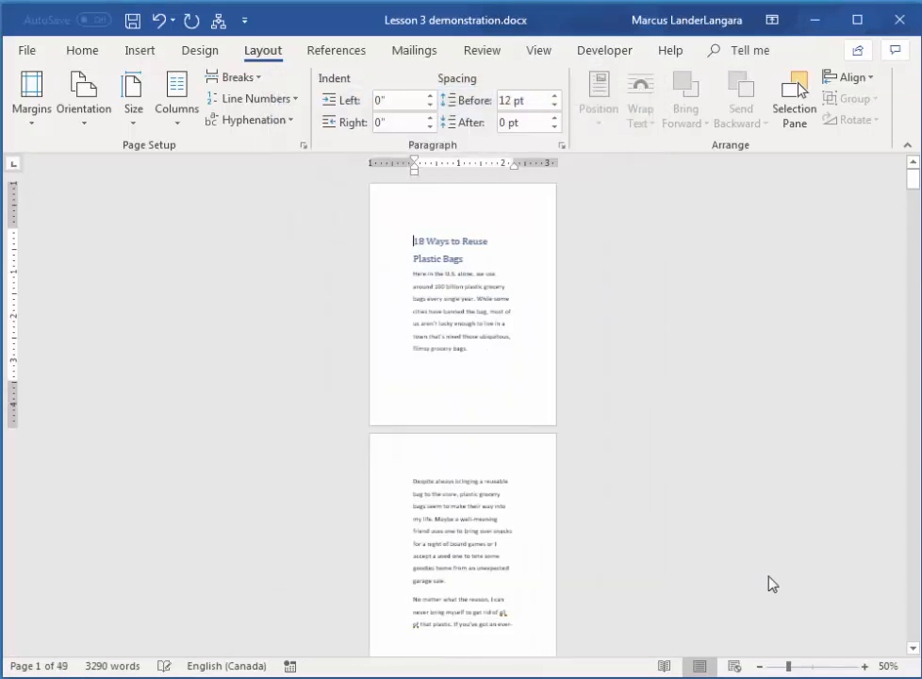
pyautogui.scroll(-3, 709, 429)
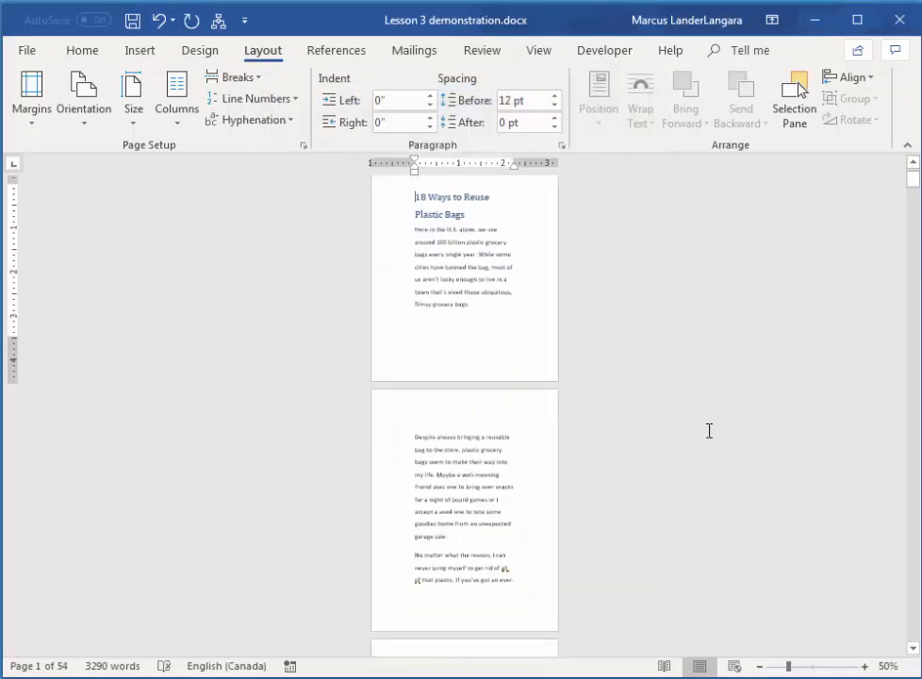
pyautogui.scroll(-2, 726, 448)
pyautogui.scroll(5, 740, 457)
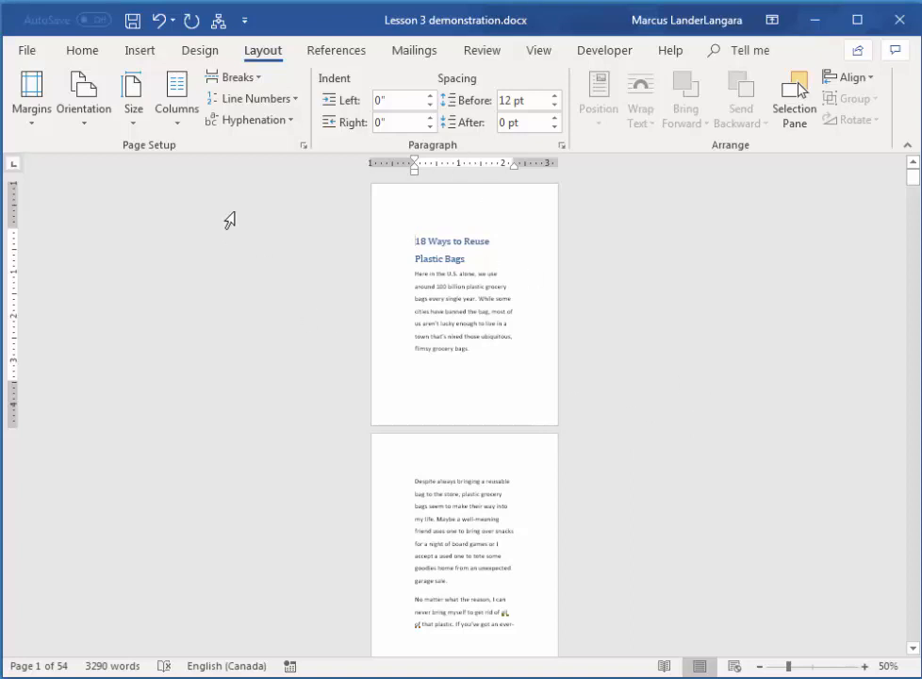
# - Reset the page setup to Letter 8.5" x 11" paper with portrait orientation and Normal margins
pyautogui.click(134, 113)
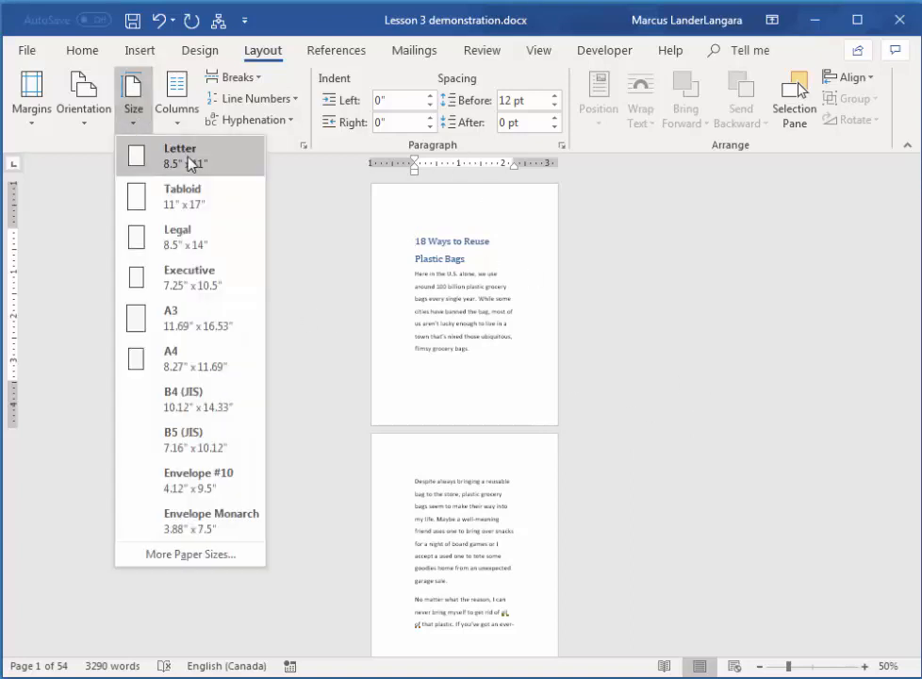
pyautogui.click(191, 165)
pyautogui.click(94, 128)
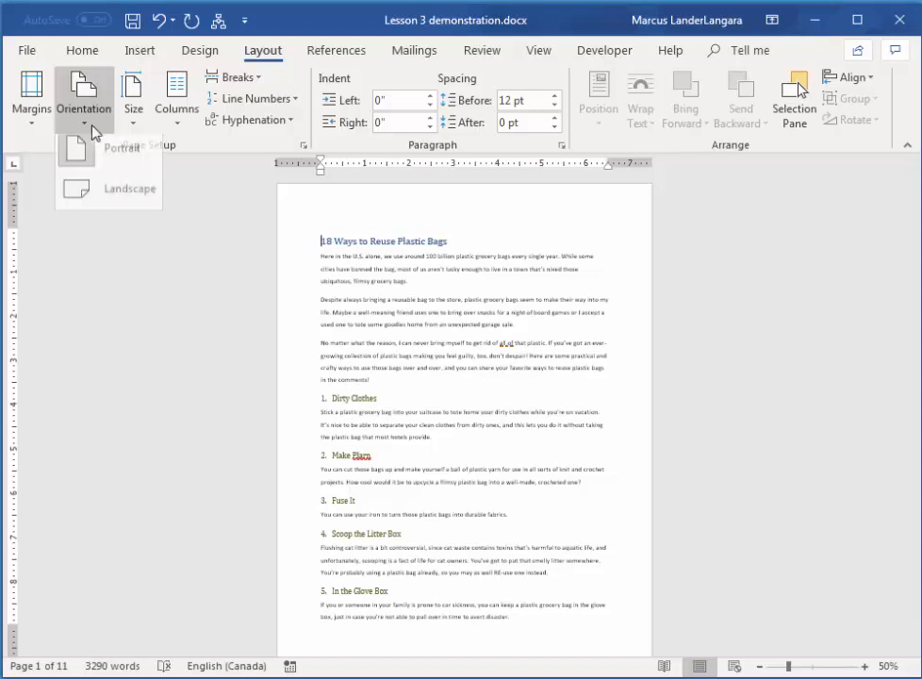
pyautogui.click(104, 189)
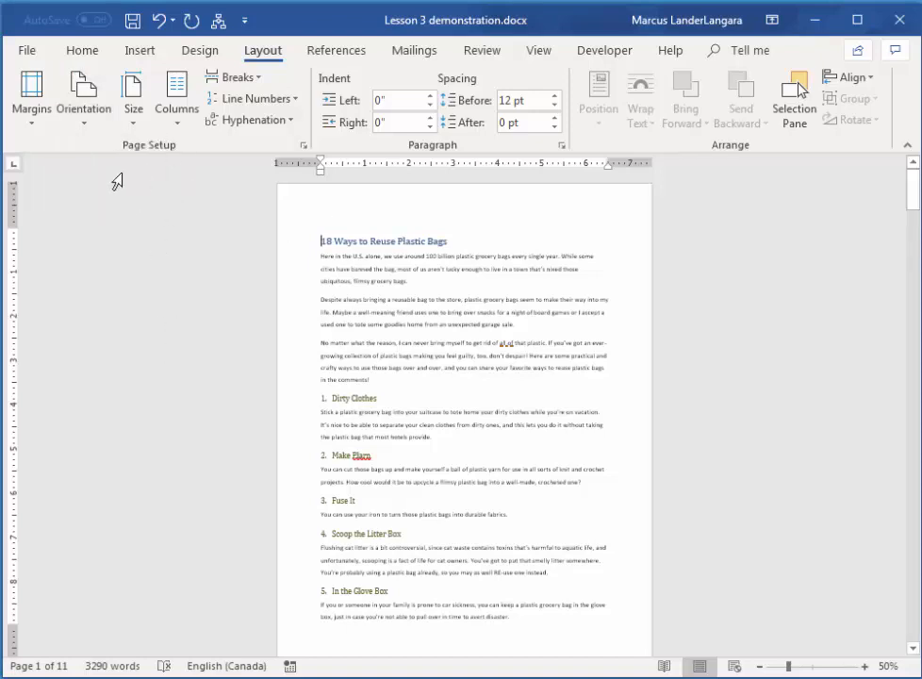
pyautogui.click(33, 95)
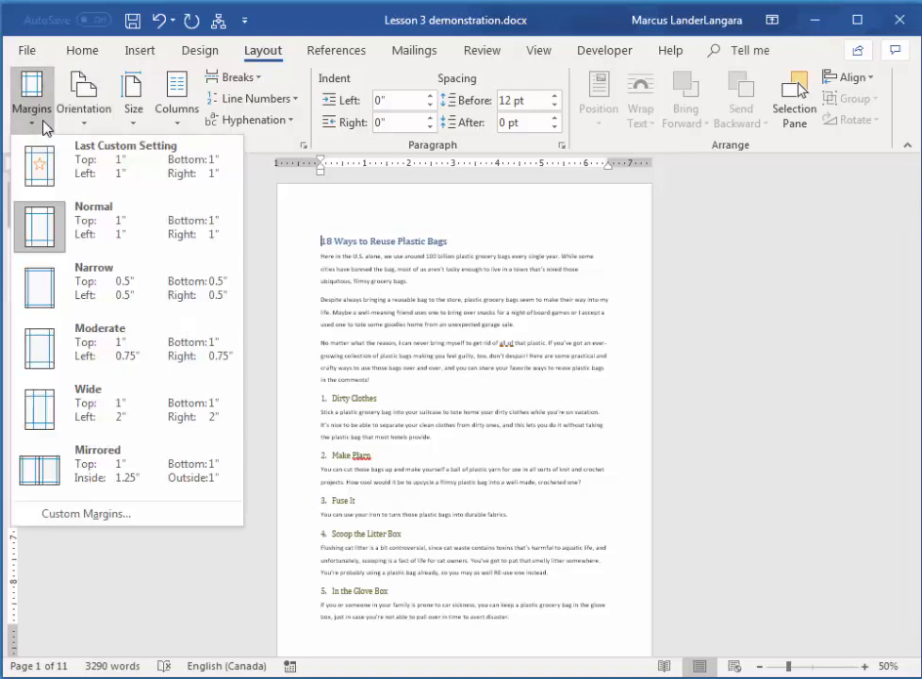
pyautogui.click(103, 236)
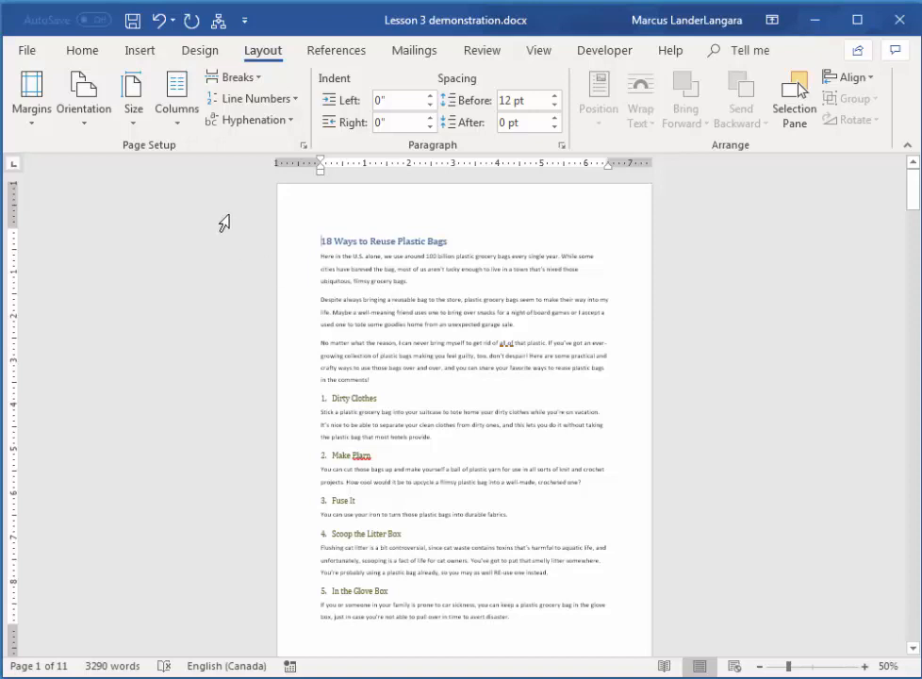
# - Arrange the document text in two columns
pyautogui.click(178, 129)
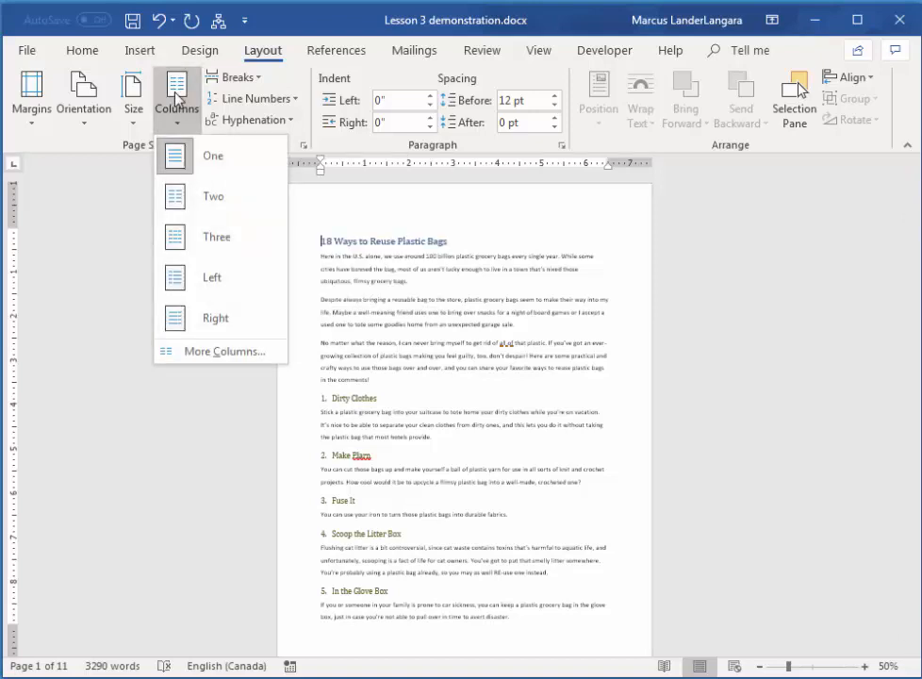
pyautogui.click(178, 200)
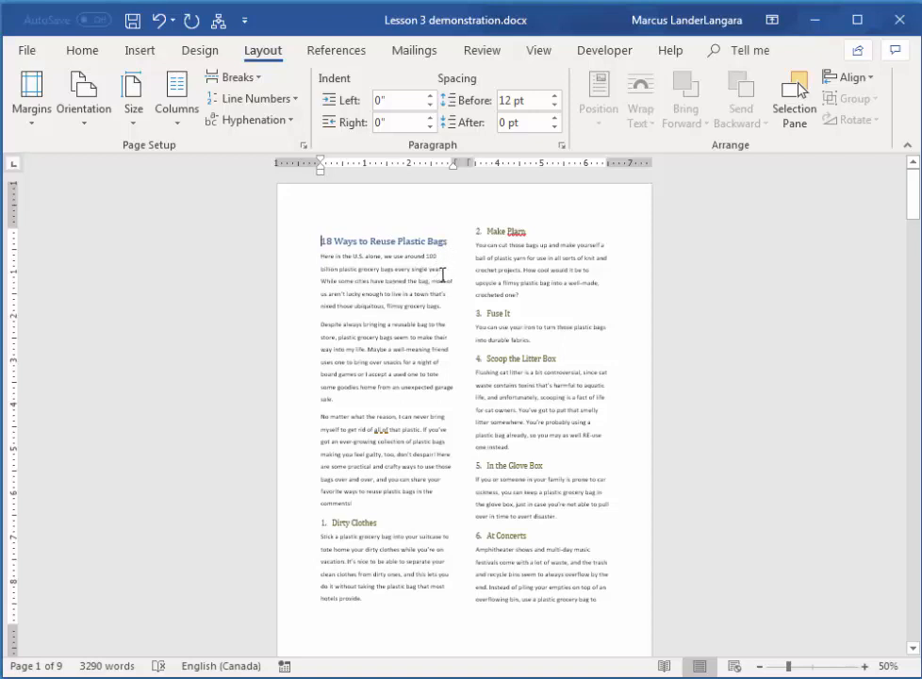
# - Show the full list of styles and justify the first body paragraph below the title
pyautogui.click(388, 281)
pyautogui.click(83, 52)
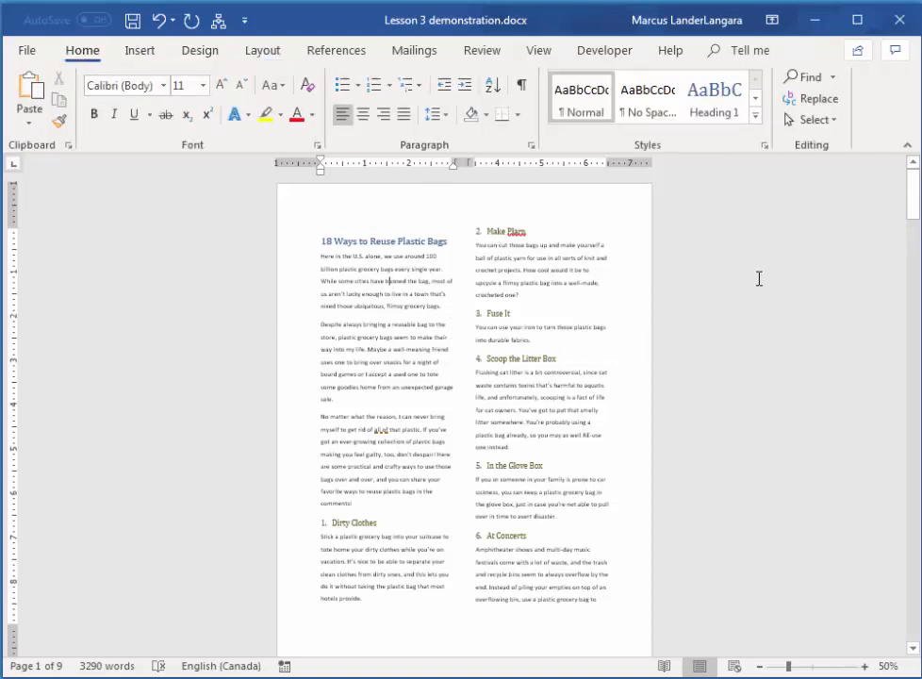
pyautogui.click(766, 145)
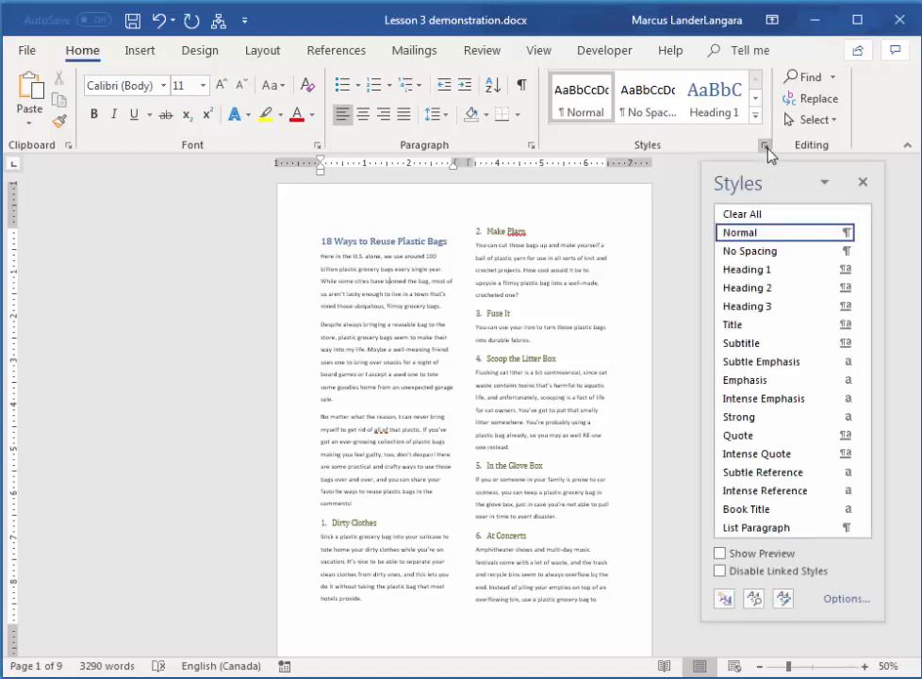
pyautogui.moveTo(847, 239)
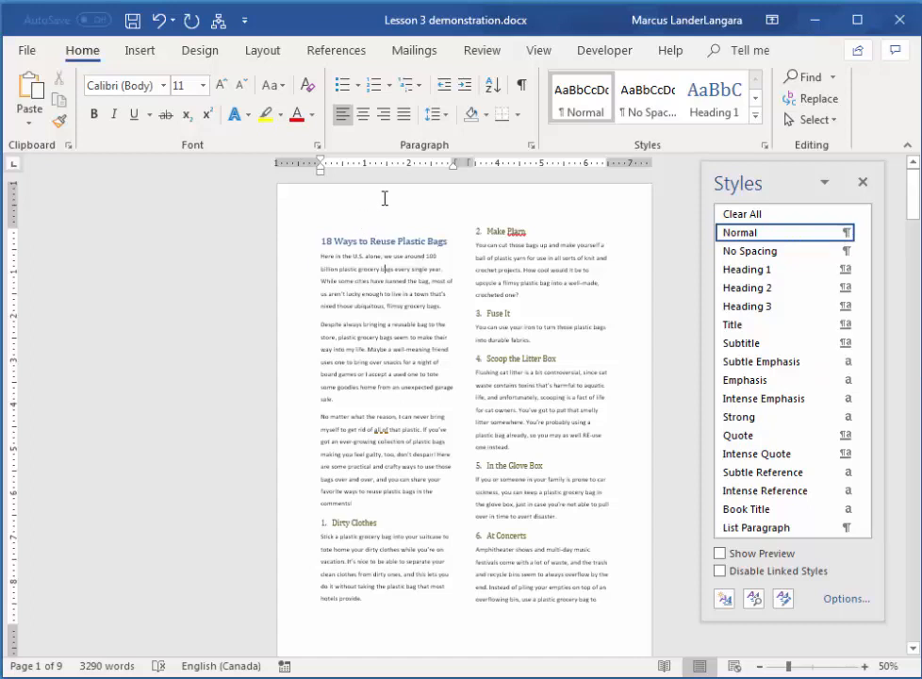
pyautogui.click(406, 123)
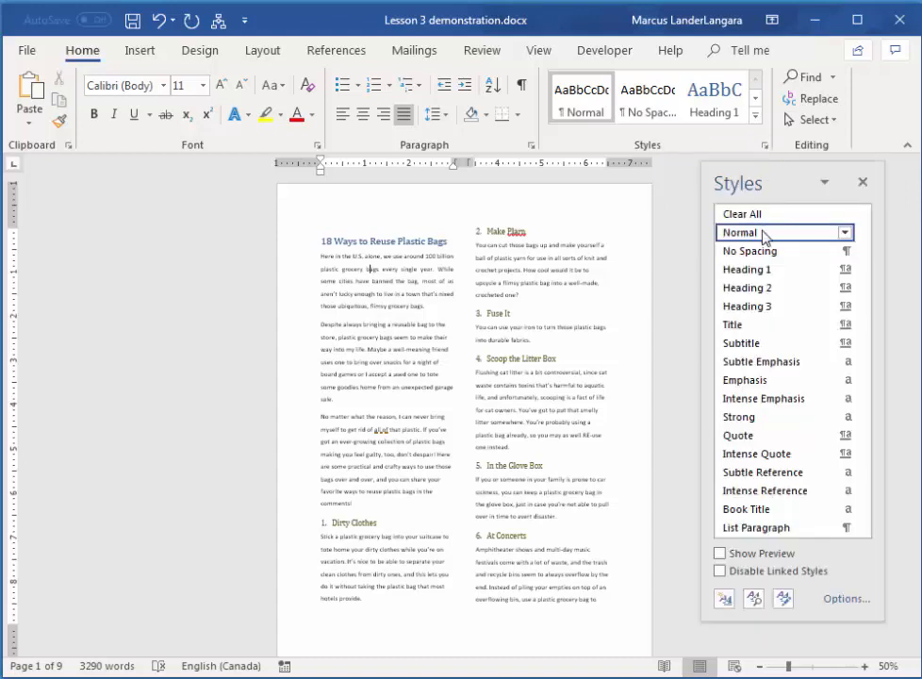
# - Update the Normal style to match the justified paragraph and look over the body text on the first pages
pyautogui.moveTo(766, 234)
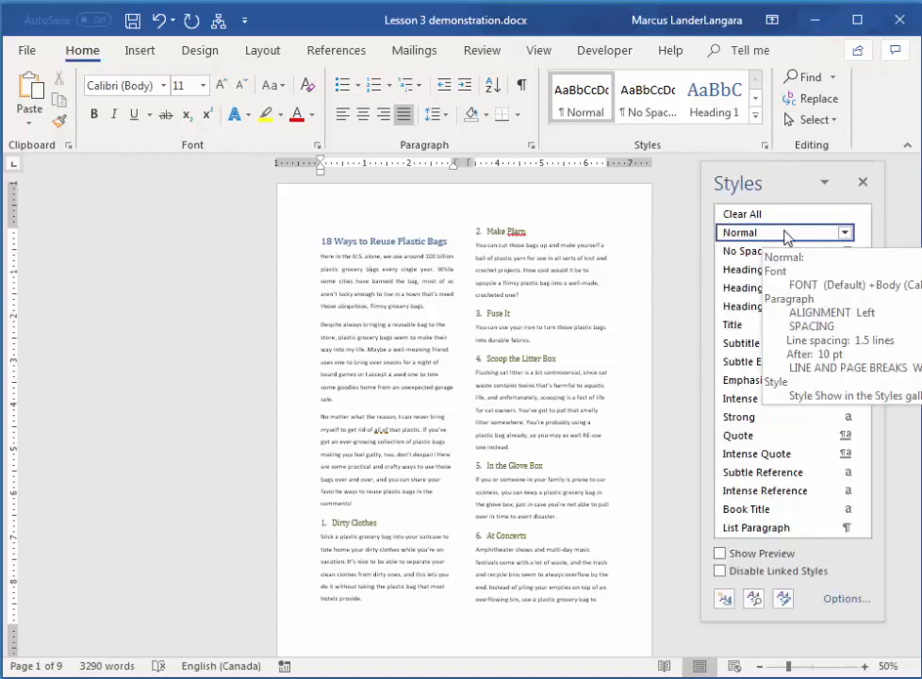
pyautogui.click(845, 234)
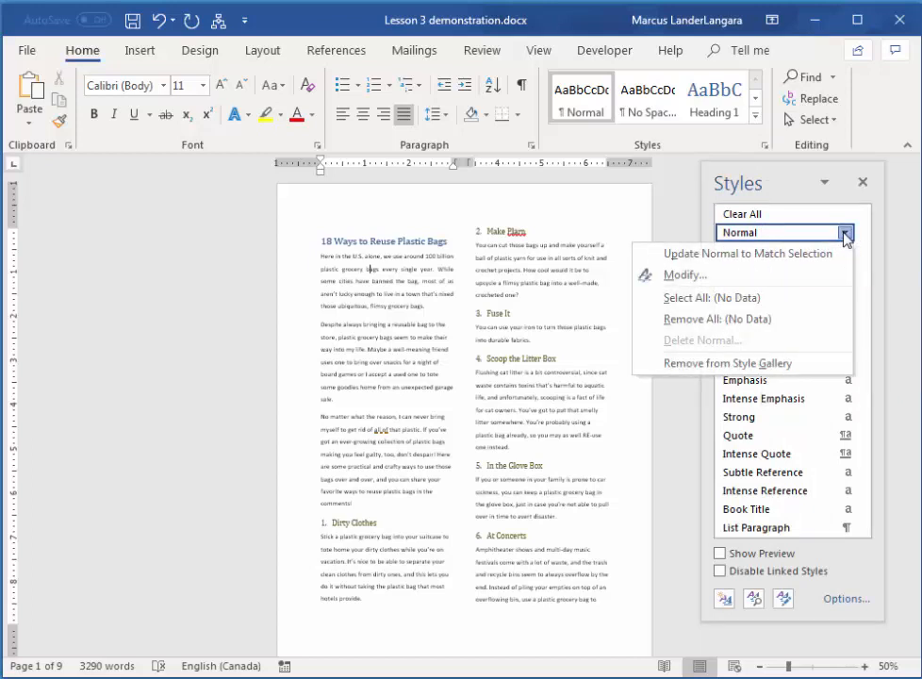
pyautogui.click(738, 254)
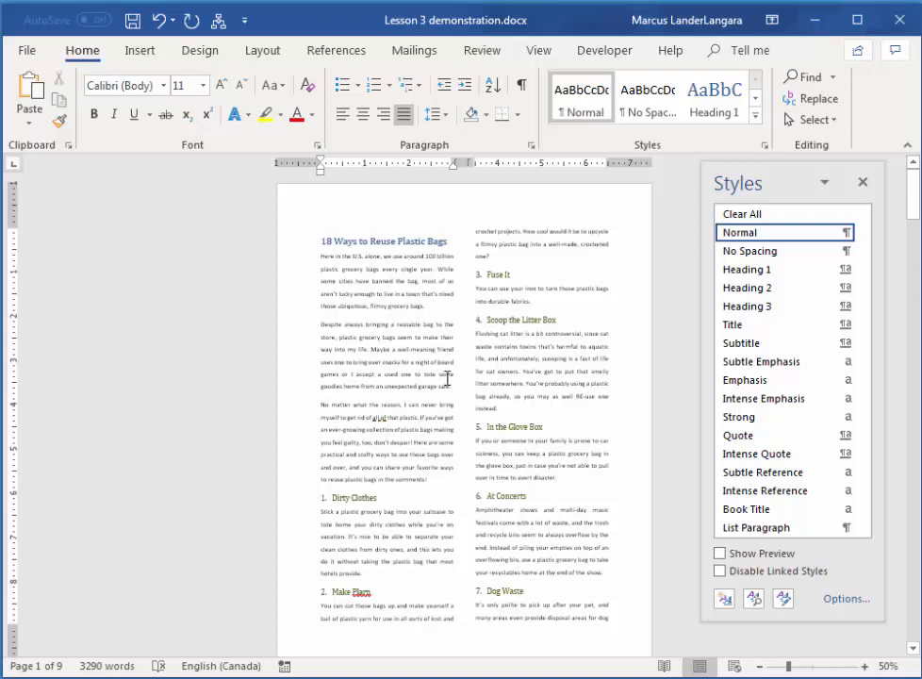
pyautogui.scroll(-3, 423, 432)
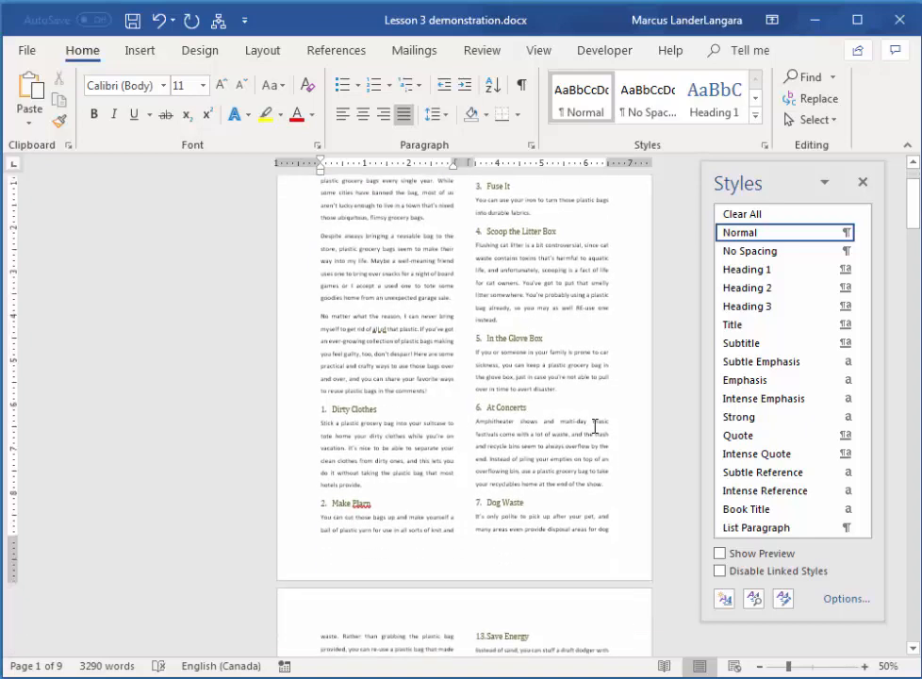
pyautogui.scroll(-2, 435, 437)
pyautogui.scroll(4, 444, 431)
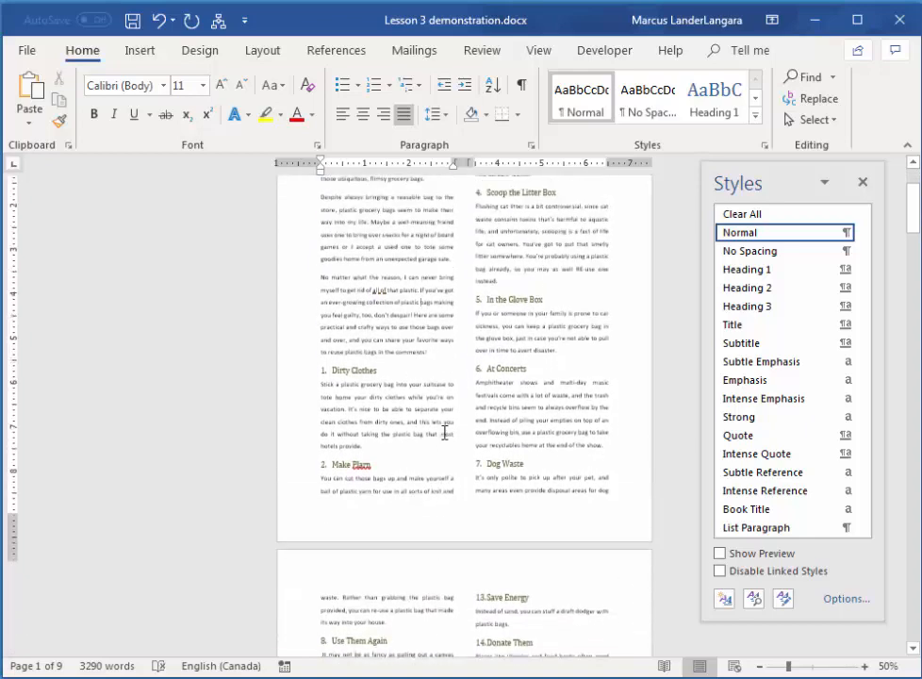